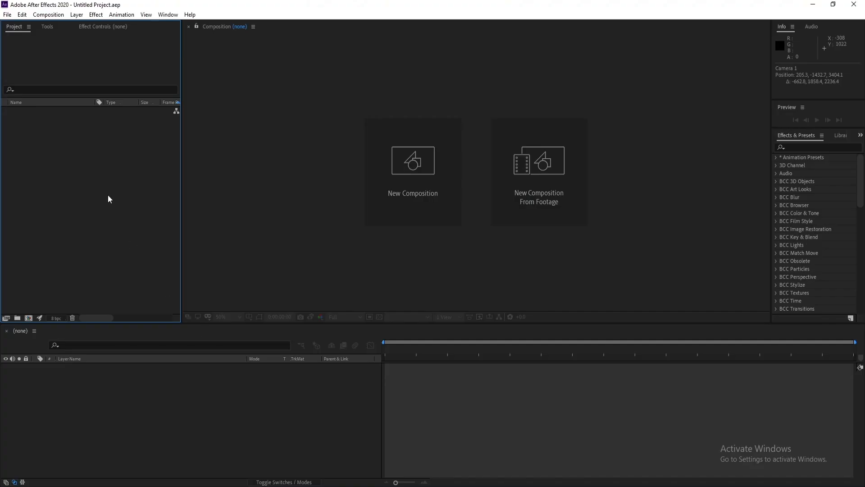
Create a new 1920x1080 composition at 60 fps lasting 10 seconds
click(47, 15)
click(59, 23)
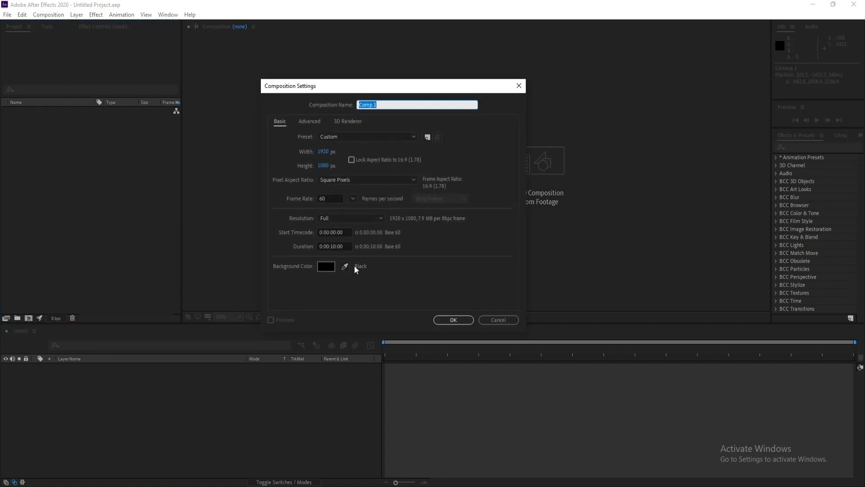
click(452, 320)
Add a new full-size solid layer named Element to the composition
click(77, 15)
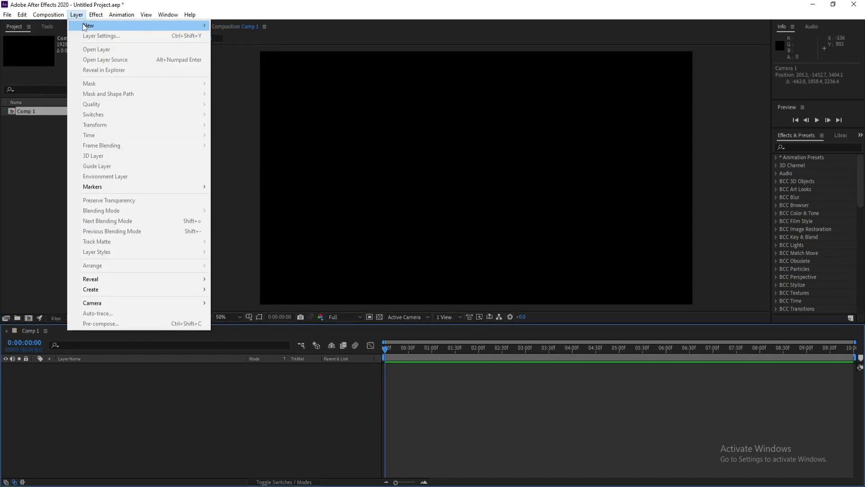
mouse_move(199, 25)
click(231, 36)
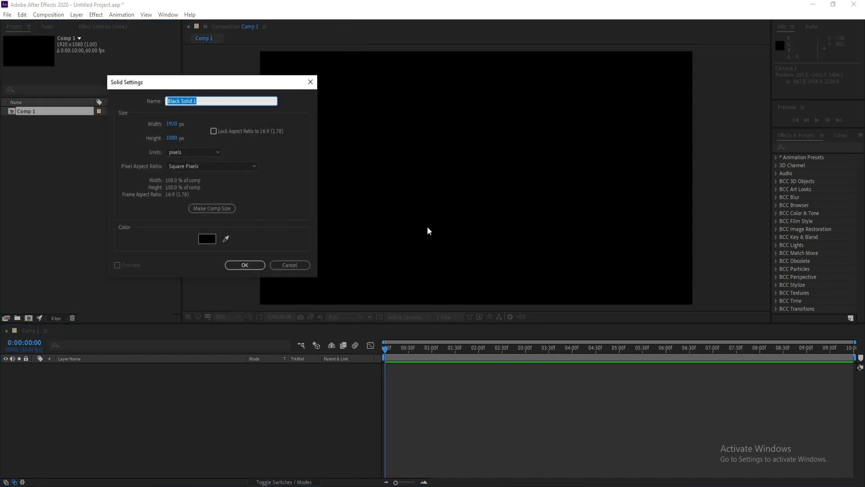
text(Element)
key(Return)
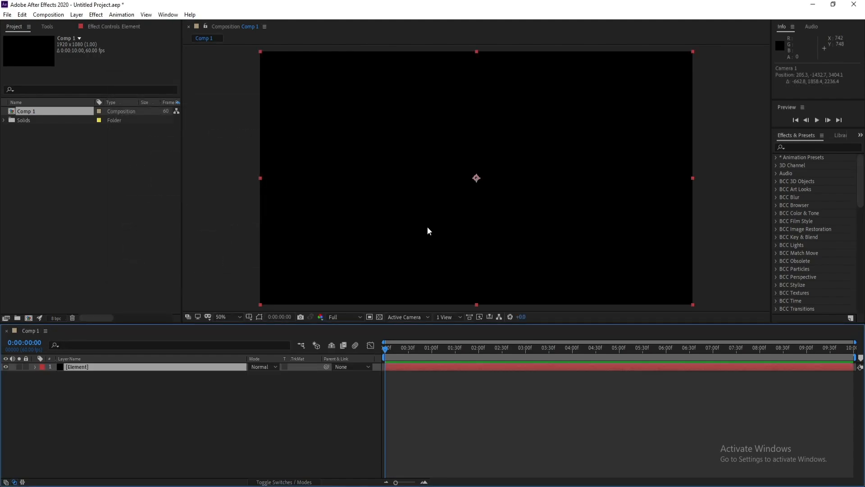
Apply the Video Copilot Element effect to the solid layer
click(96, 17)
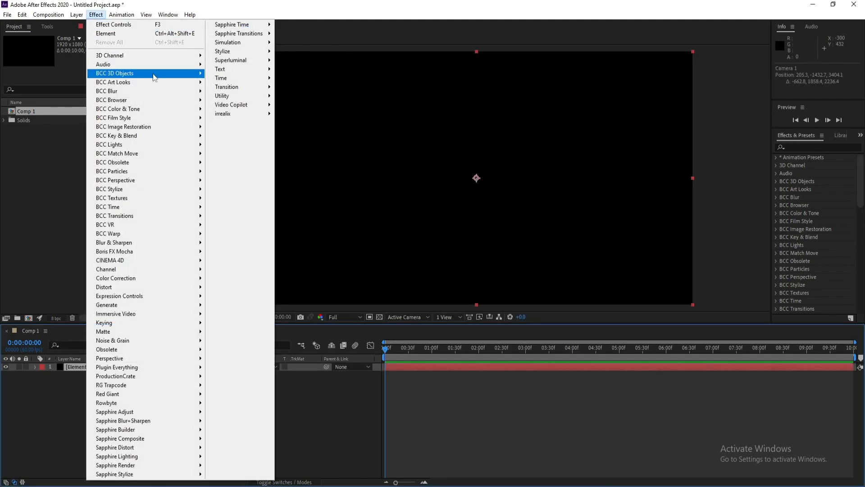
mouse_move(238, 105)
click(297, 106)
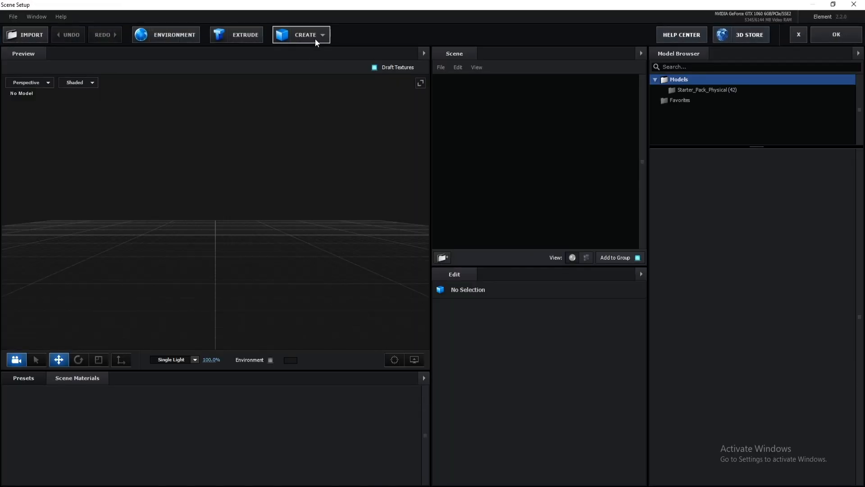
Open the Element Scene Setup and create a cylinder model in the scene
click(316, 39)
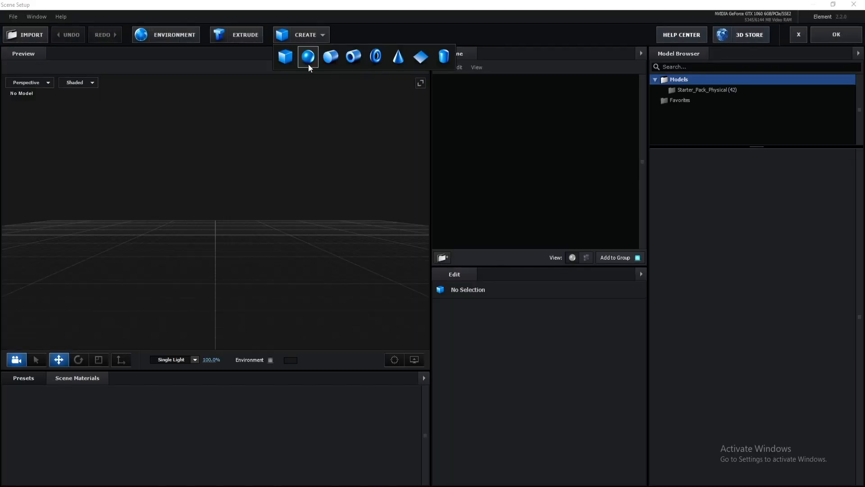
click(333, 60)
drag(334, 248, 198, 281)
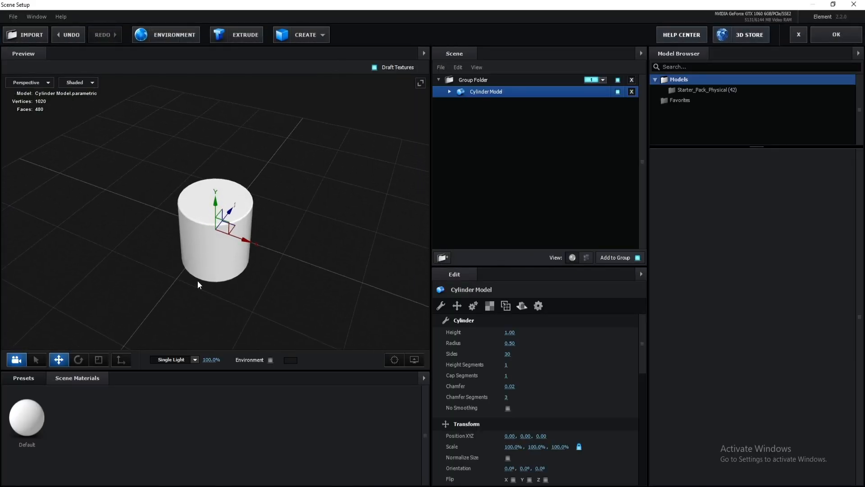
Set the cylinder's number of sides to 6 to make a hexagonal prism
scroll(217, 269, up, 5)
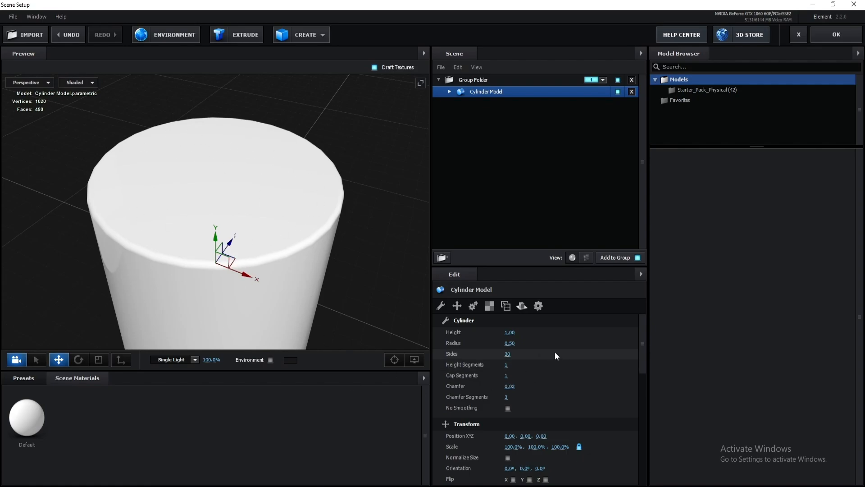
drag(508, 355, 508, 356)
click(510, 355)
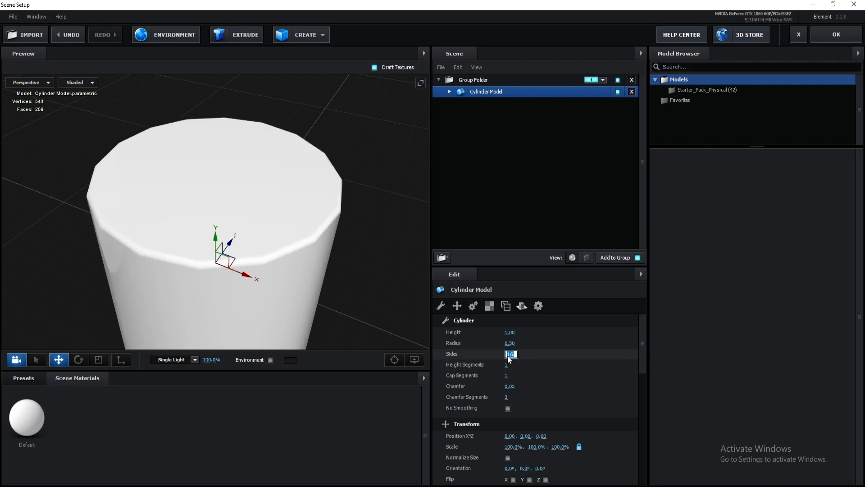
text(5)
drag(510, 354, 499, 354)
key(Return)
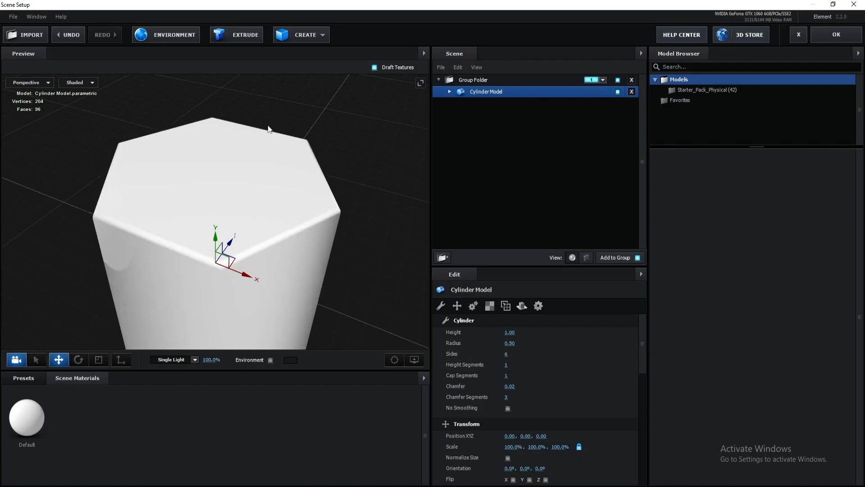
Enable No Smoothing on the hexagonal cylinder model
drag(342, 212, 338, 247)
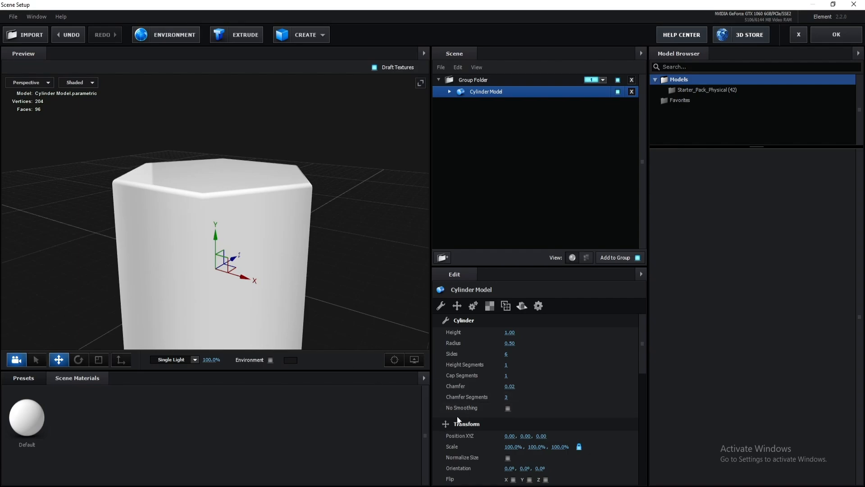
click(508, 408)
mouse_move(331, 204)
mouse_down()
mouse_move(315, 213)
mouse_move(303, 192)
mouse_move(311, 202)
mouse_up()
Apply a Physical material preset to the cylinder and close Scene Setup with OK
click(26, 377)
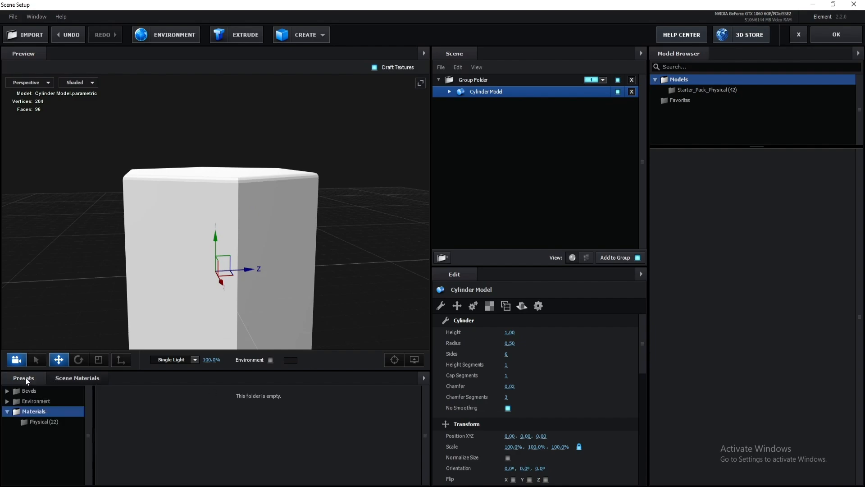
click(51, 424)
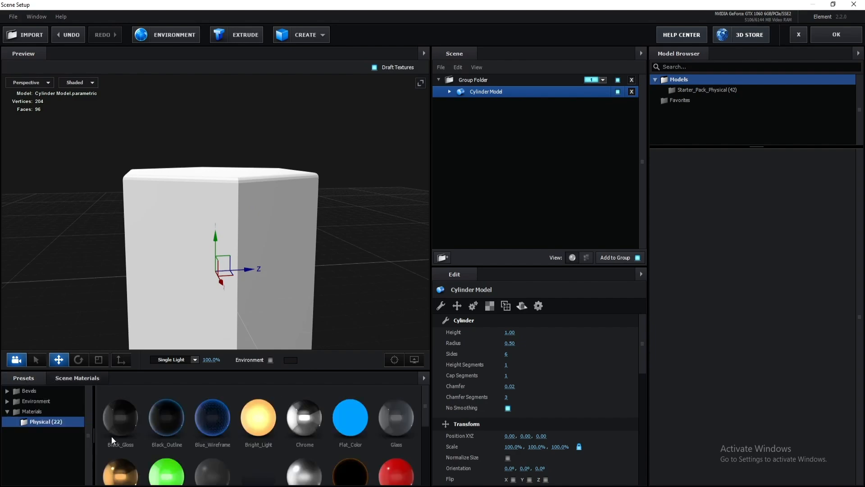
mouse_move(304, 471)
mouse_down()
mouse_move(274, 252)
mouse_move(273, 226)
mouse_move(287, 198)
mouse_up()
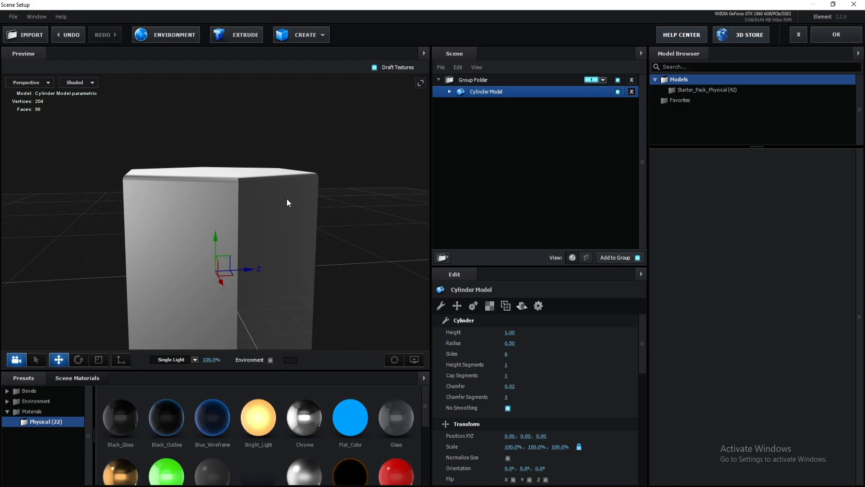
click(815, 39)
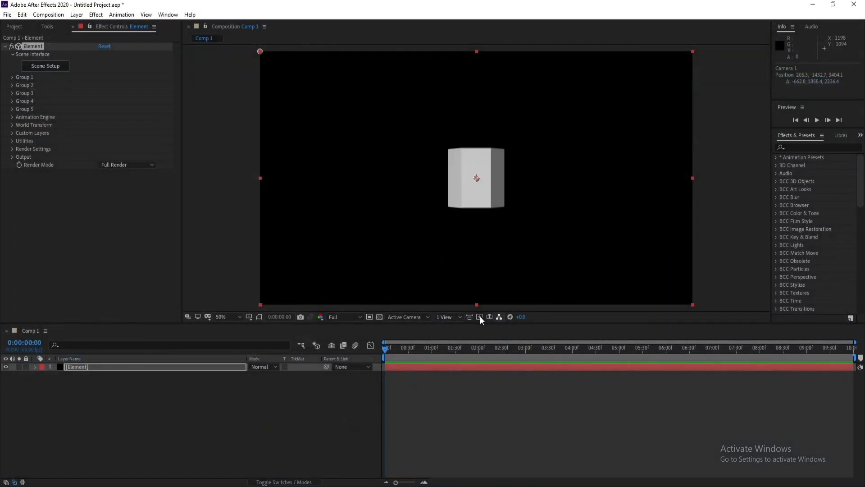
Add a new two-node camera layer using the 50mm preset
click(77, 15)
mouse_move(81, 22)
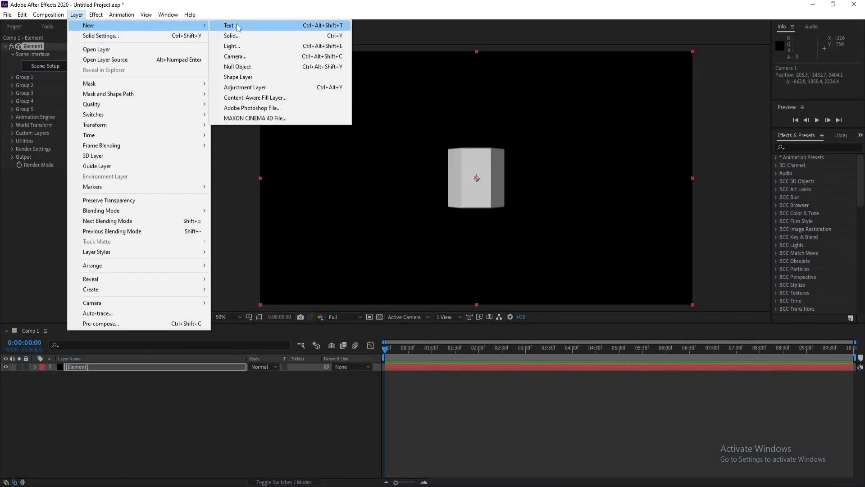
click(245, 57)
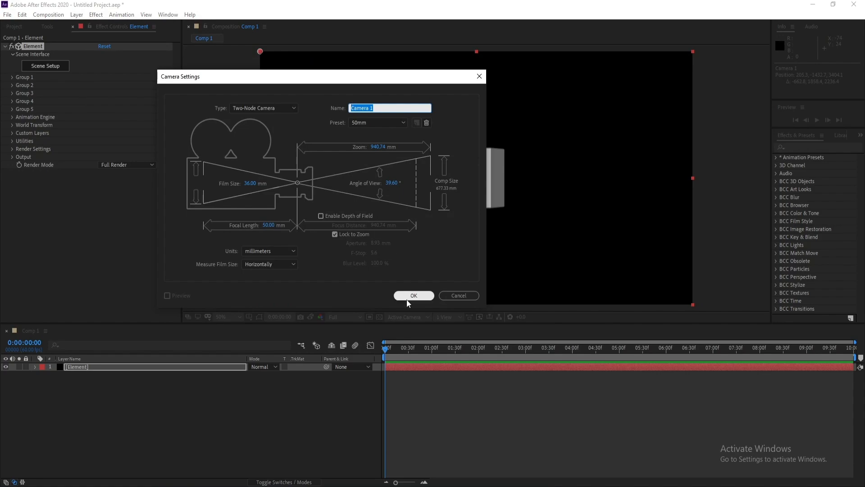
click(413, 295)
Orbit the camera with the camera tools to view the prism from an angle
click(45, 27)
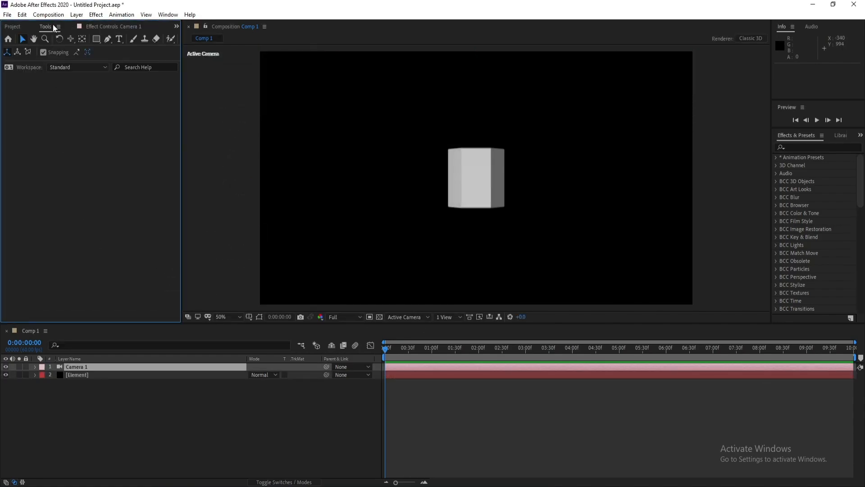
drag(70, 40, 141, 53)
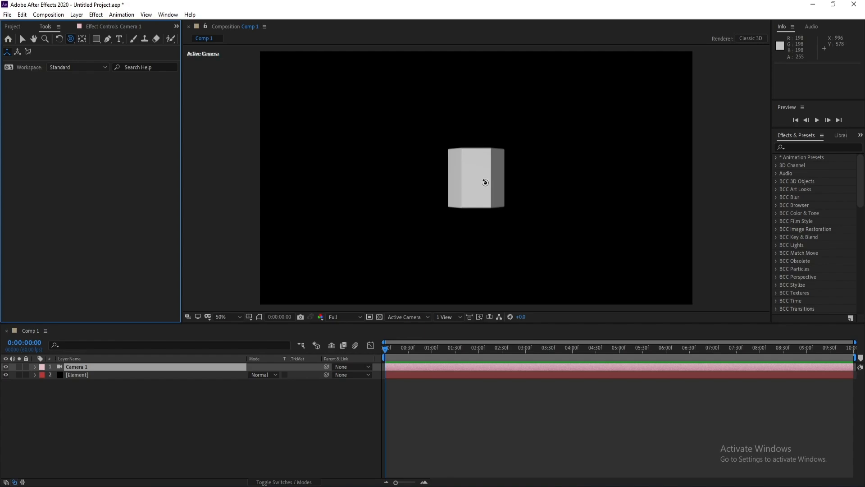
drag(485, 182, 453, 185)
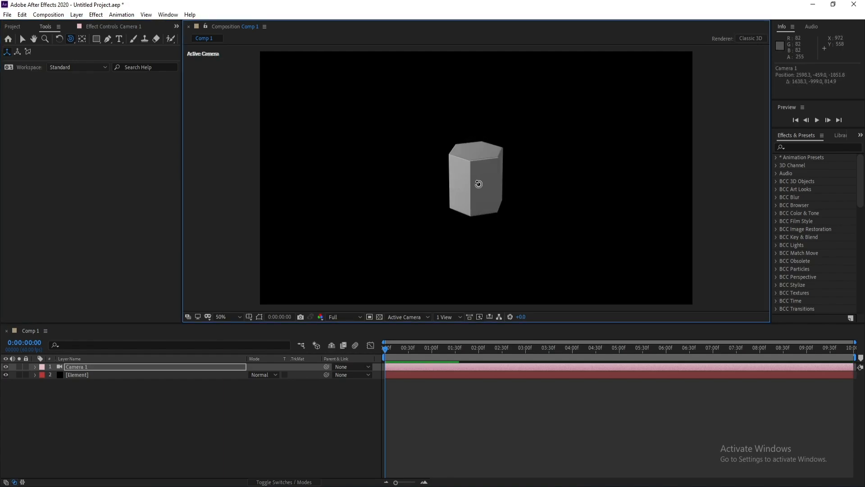
key(c)
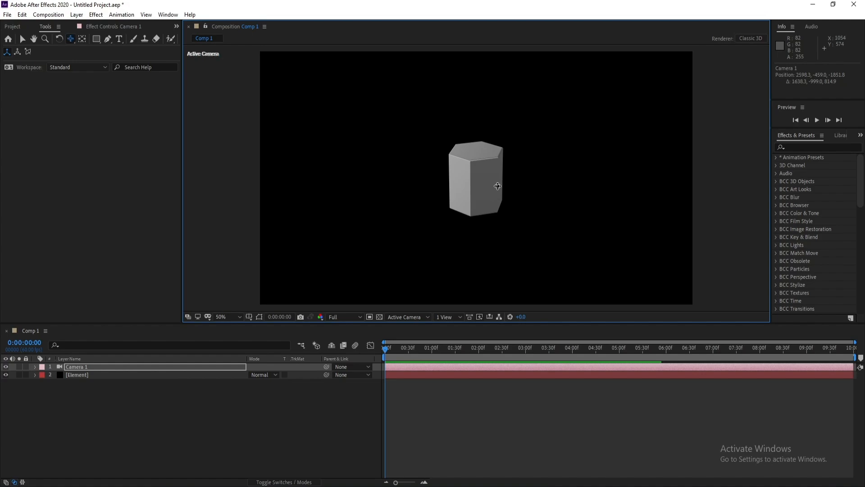
key(c)
key(c)
key(c)
key(c)
key(c)
key(c)
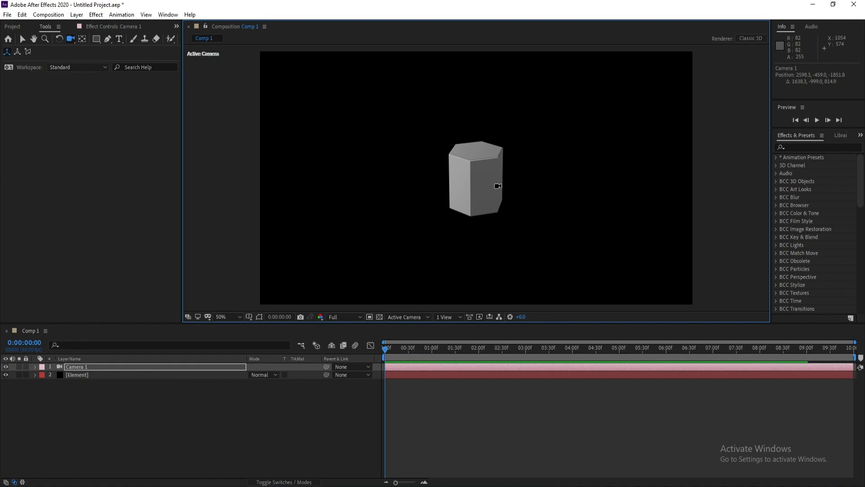
key(c)
drag(485, 190, 493, 162)
Undo the last camera orbit
click(22, 15)
click(38, 25)
key(c)
key(c)
key(c)
key(c)
Set Group 1's particle replicator shape to 3D Grid in the Element layer's effect controls
click(88, 375)
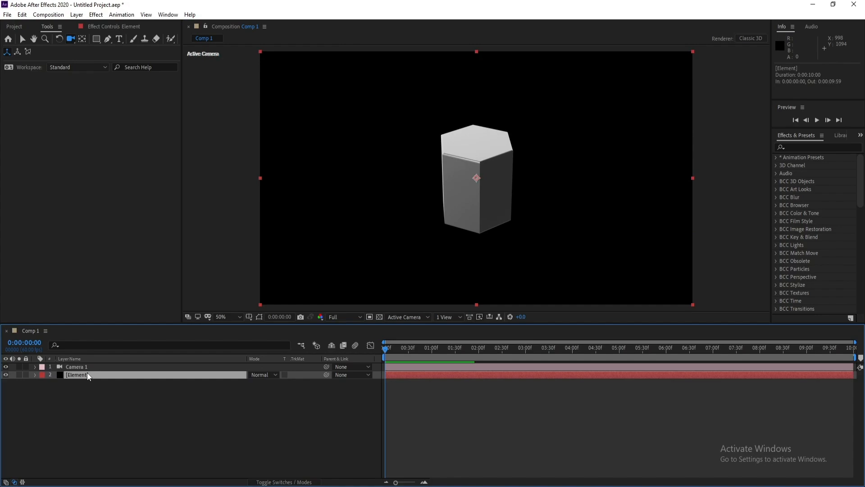
click(108, 28)
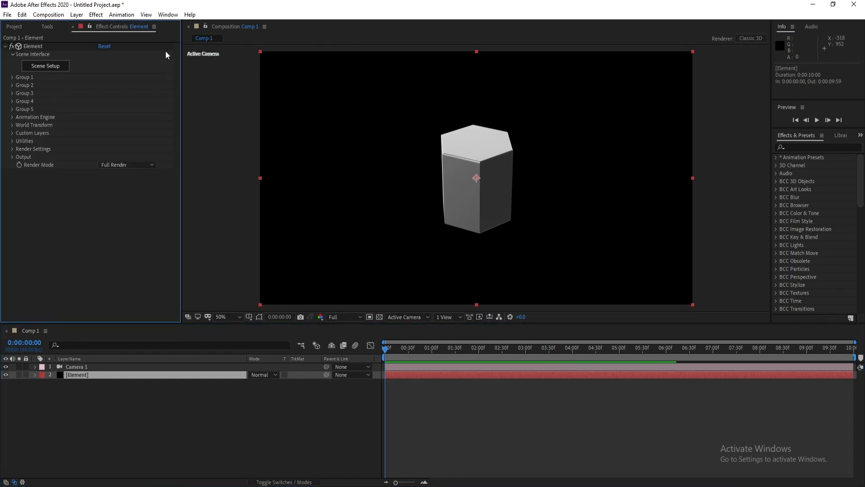
click(13, 77)
click(19, 93)
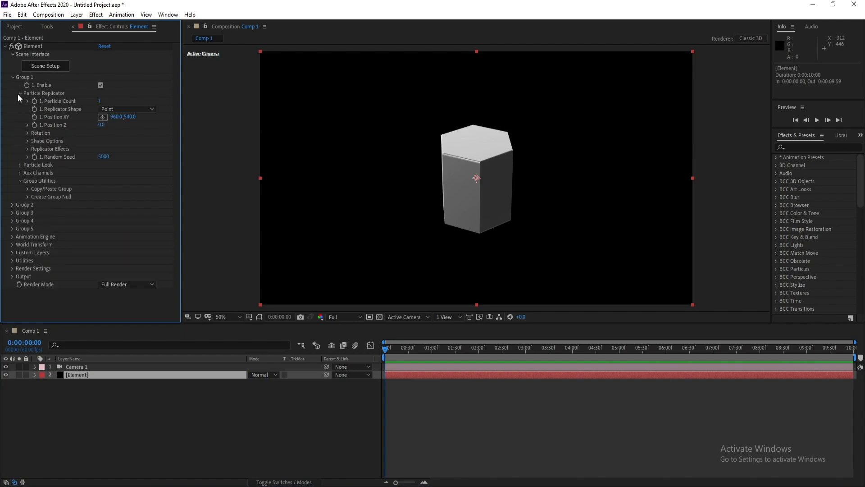
click(123, 111)
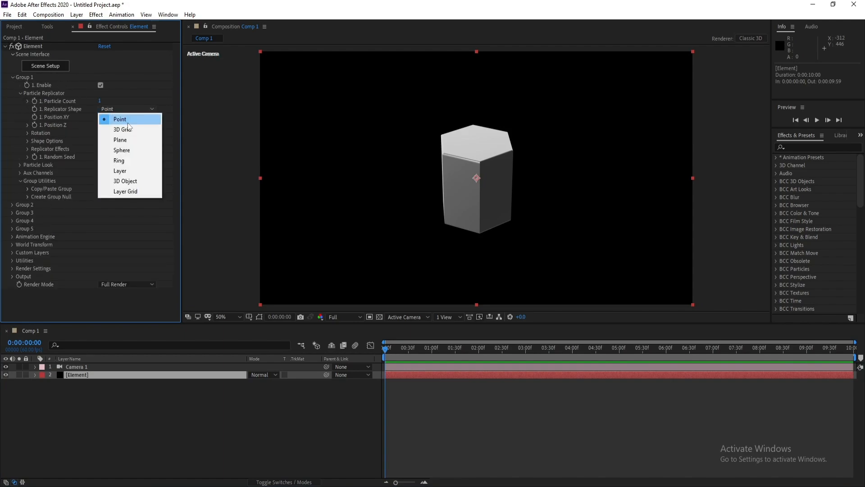
click(133, 132)
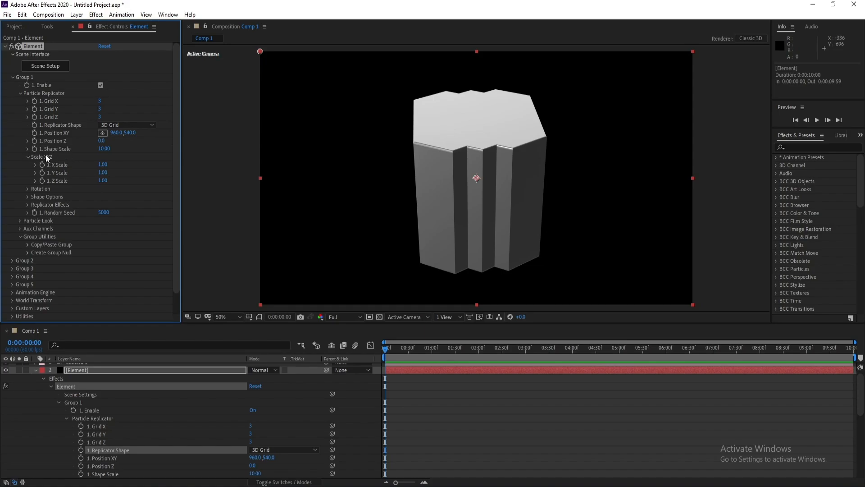
Increase the replicator shape scale to 38.30 while orbiting the camera back out
drag(106, 154, 293, 160)
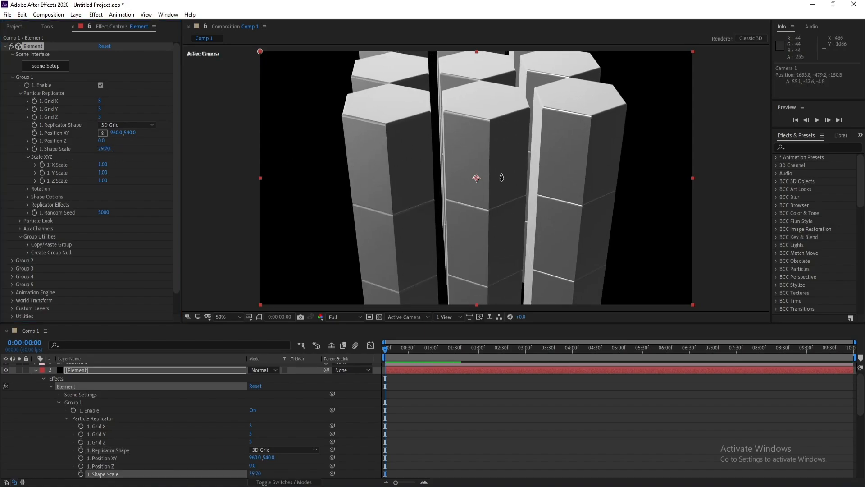
drag(500, 180, 448, 290)
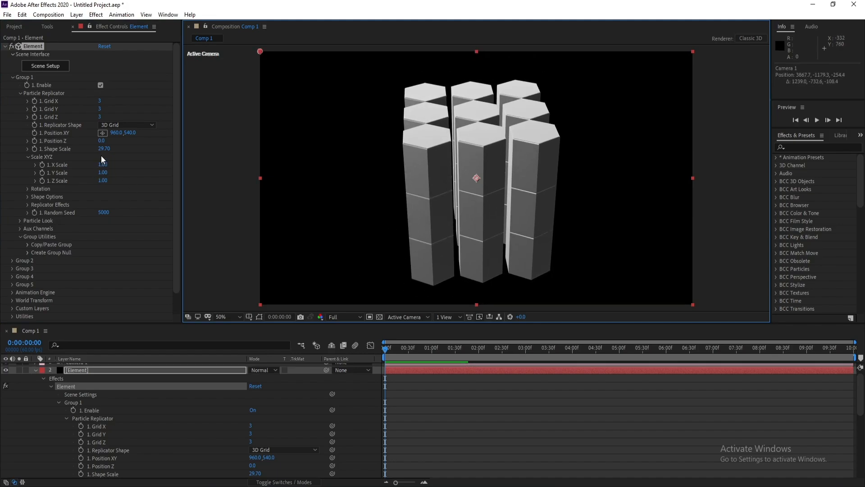
drag(104, 149, 141, 148)
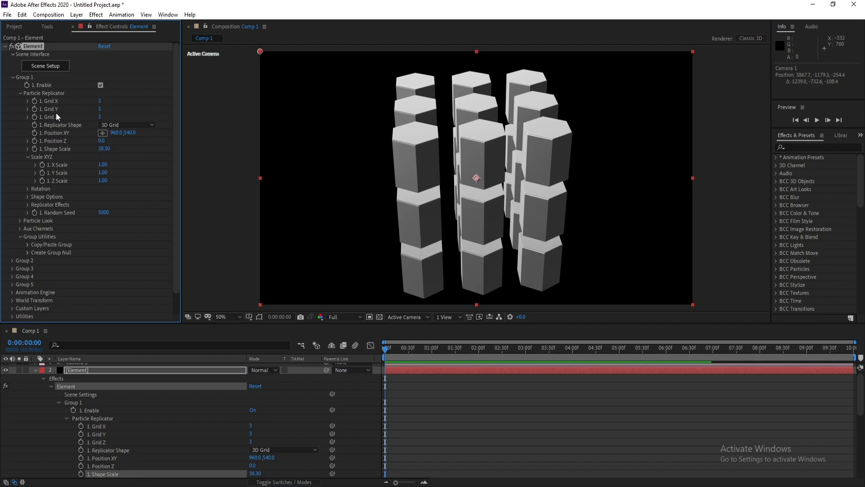
Set the 3D grid to Grid X 10, Grid Y 1 and Grid Z 10
drag(100, 109, 29, 109)
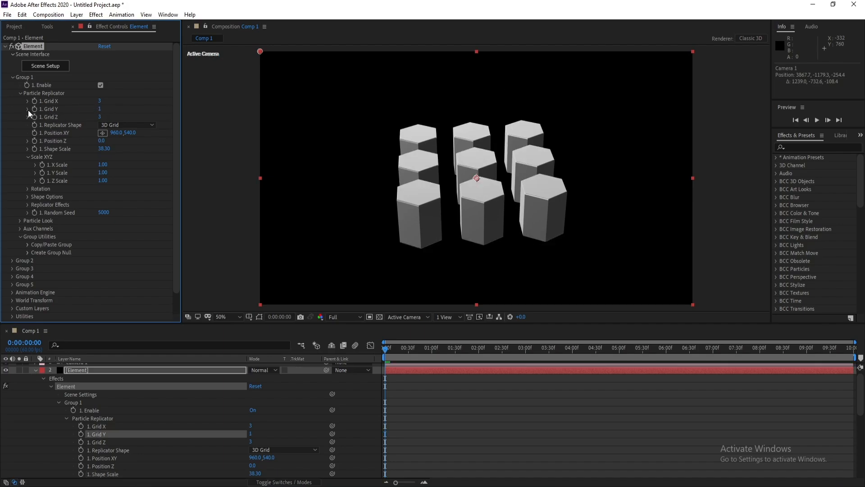
click(99, 100)
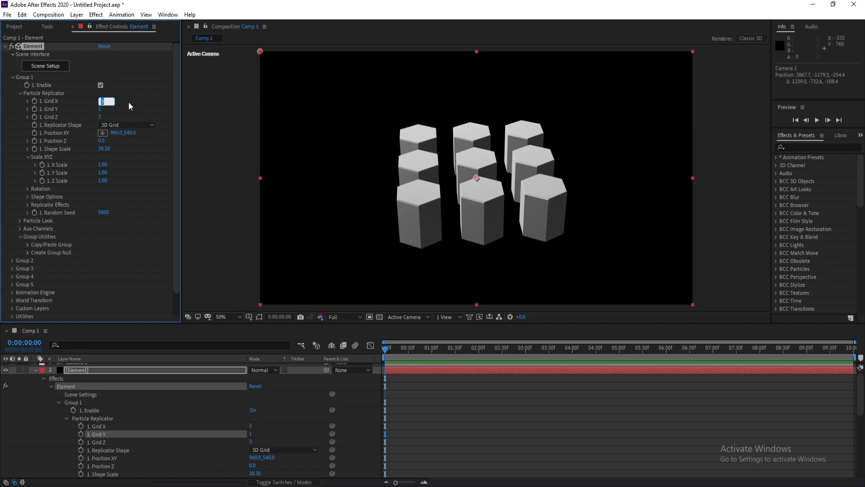
text(10)
click(99, 117)
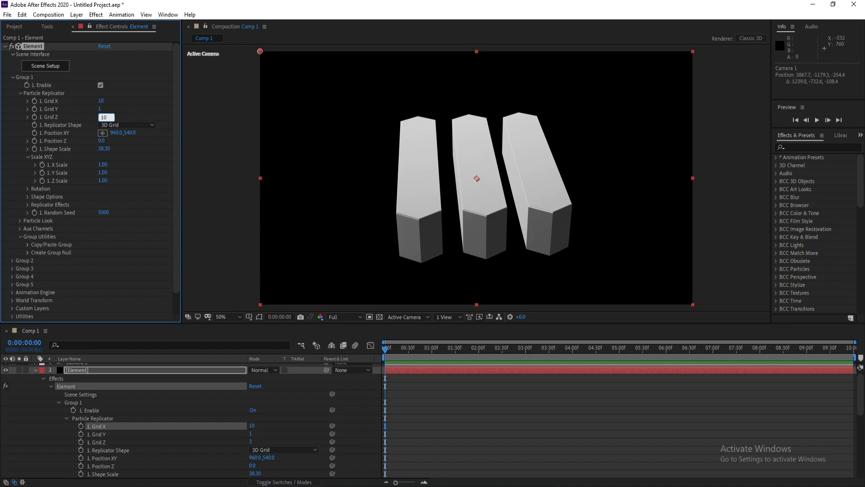
text(10)
key(Return)
Raise the shape scale to 85.20 so the hexagons form a tiled floor
drag(104, 148, 319, 154)
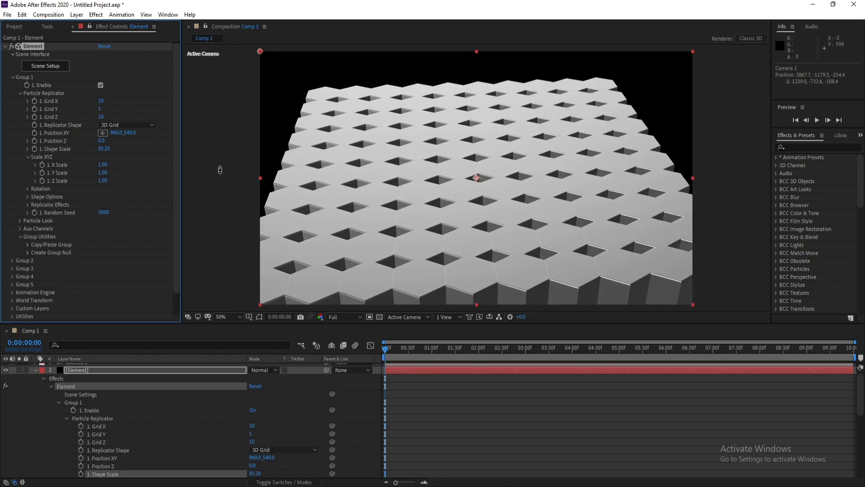
Set Group 1's shape scale to 88 and orbit the camera to view the grid
click(104, 149)
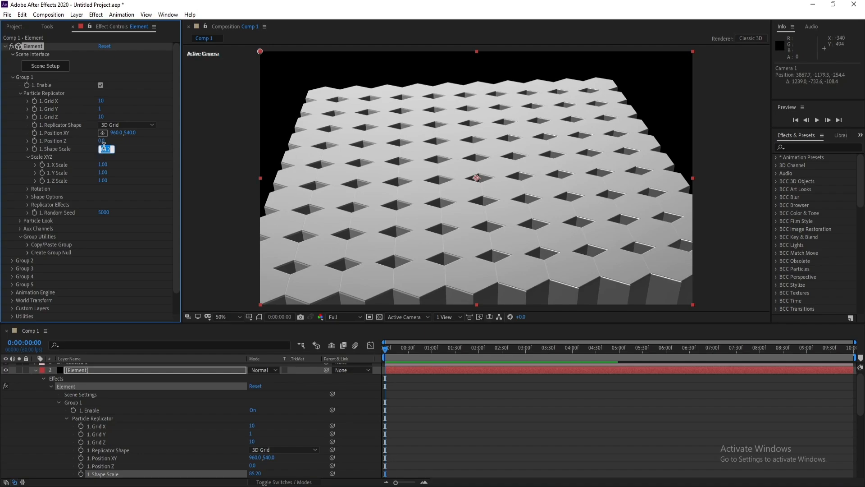
text(88)
key(Return)
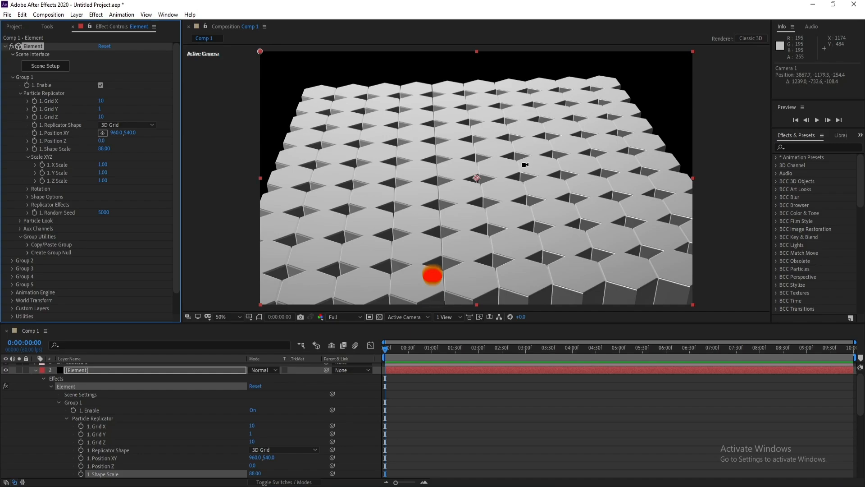
drag(526, 164, 457, 198)
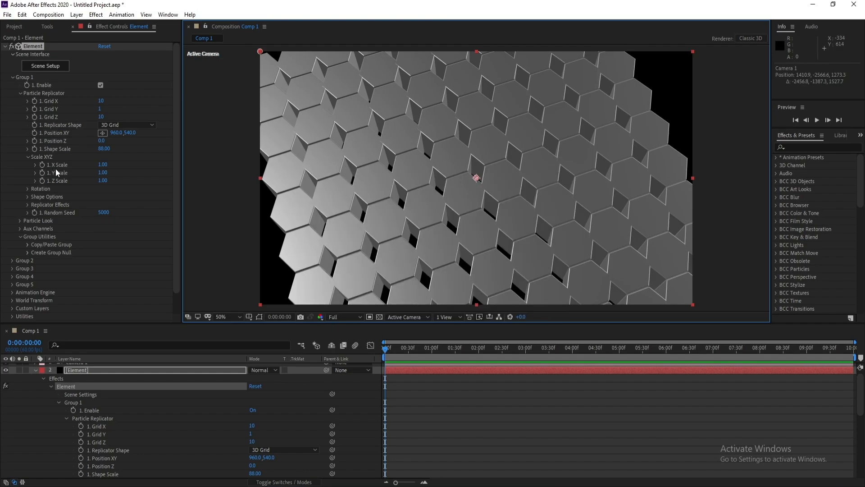
Increase Group 1's X Scale to 1.80, stretching the hexagons apart, and orbit the camera to inspect
drag(103, 165, 113, 175)
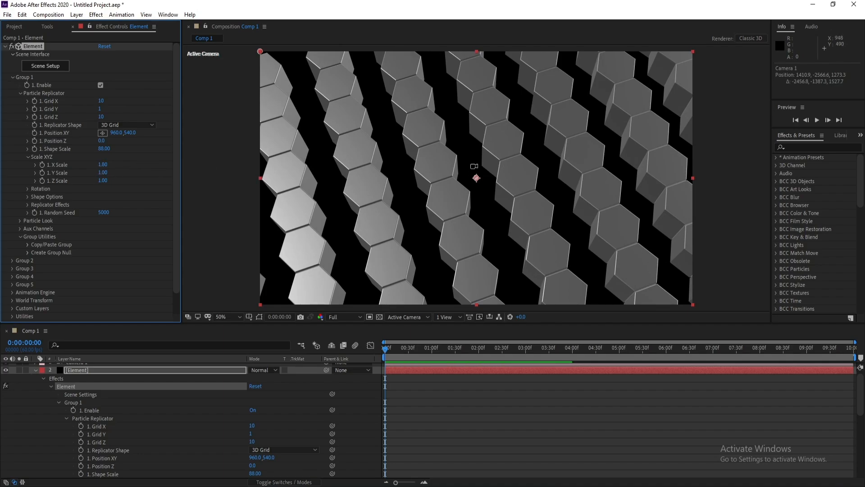
drag(476, 166, 473, 250)
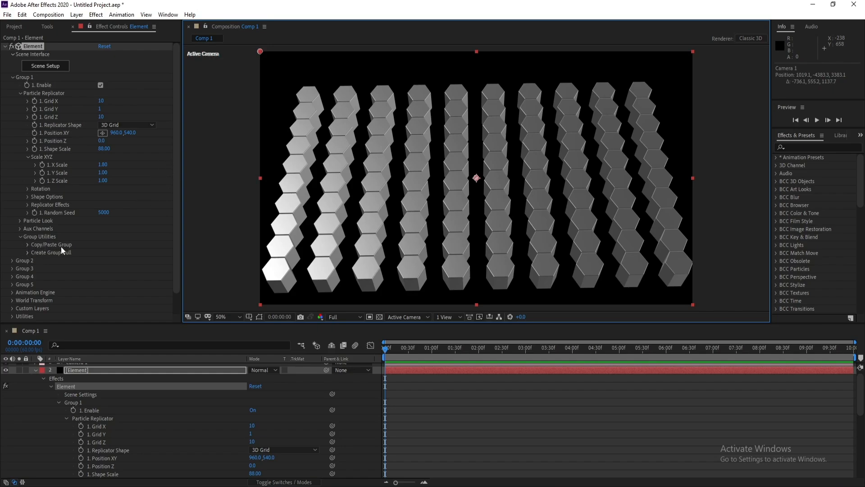
Copy Group 1's settings and paste them into Group 2
click(28, 245)
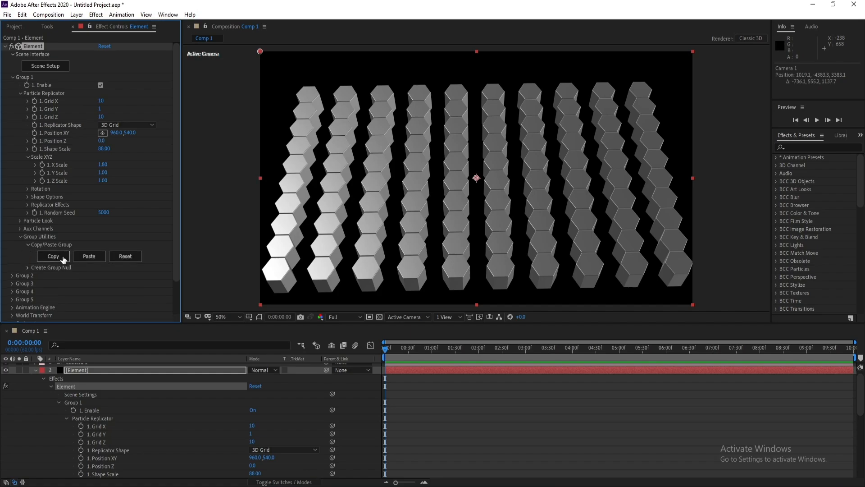
scroll(3, 266, down, 1)
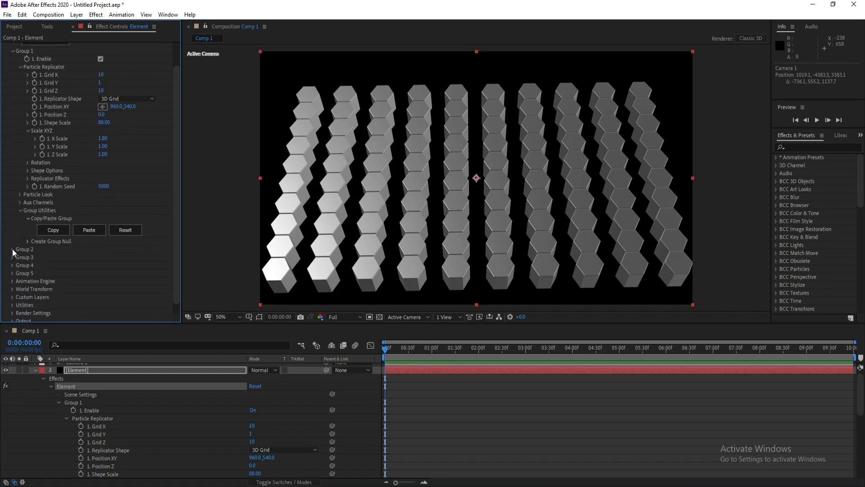
click(13, 250)
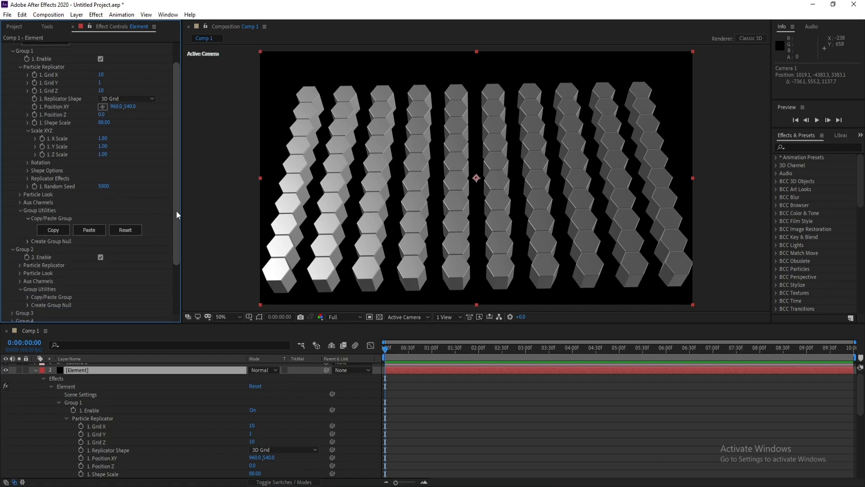
drag(177, 210, 175, 248)
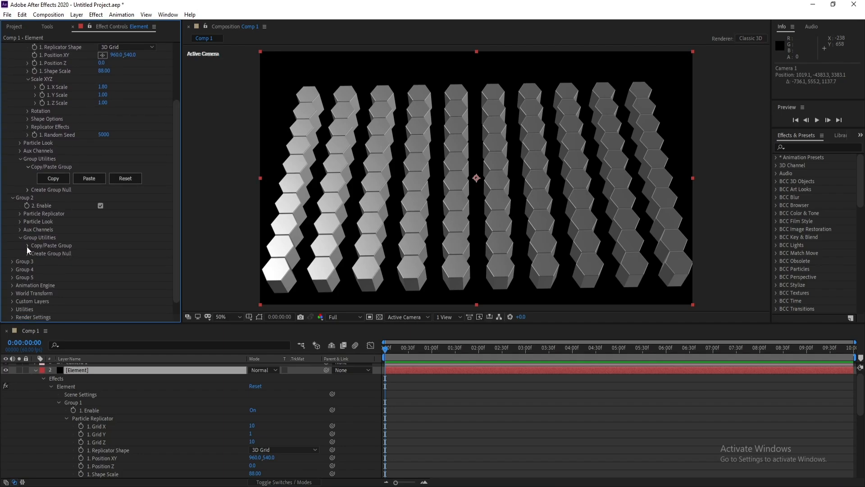
click(28, 246)
click(89, 257)
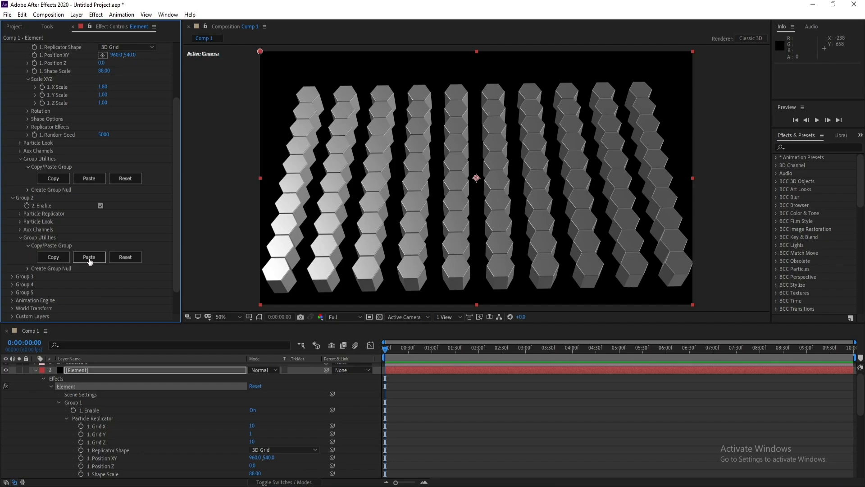
scroll(142, 210, up, 4)
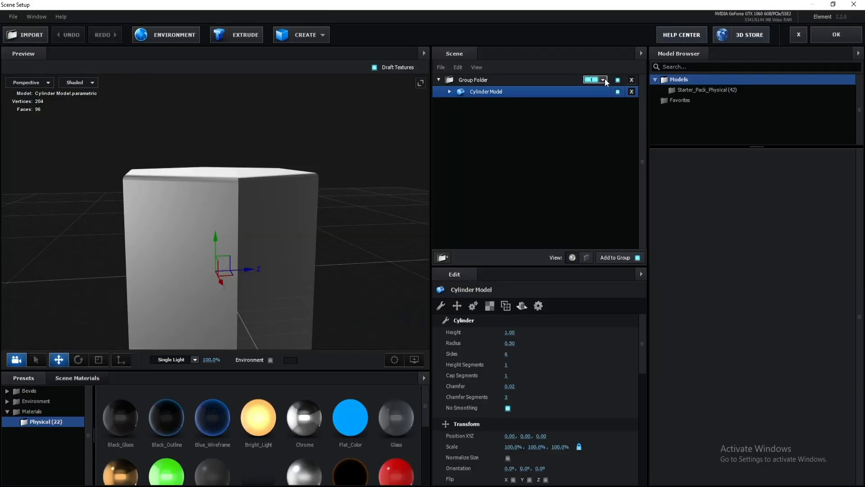
In Scene Setup, assign the model's group folder to both groups 1 and 2 and confirm
click(603, 80)
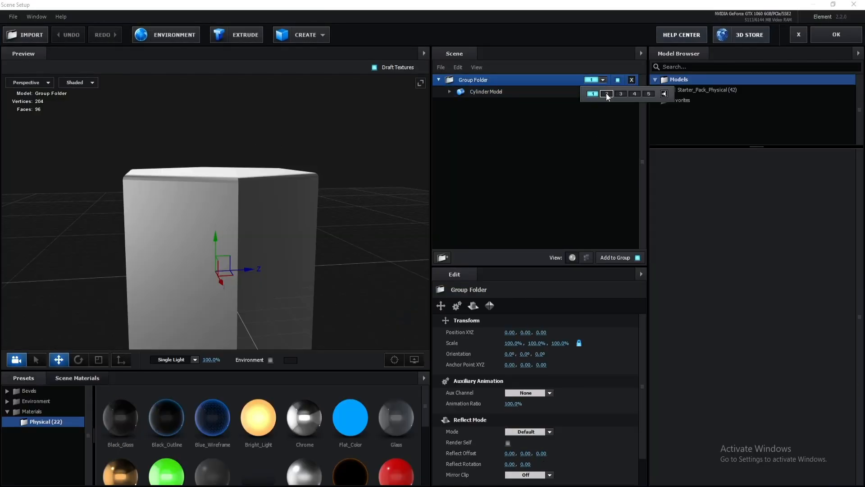
click(606, 94)
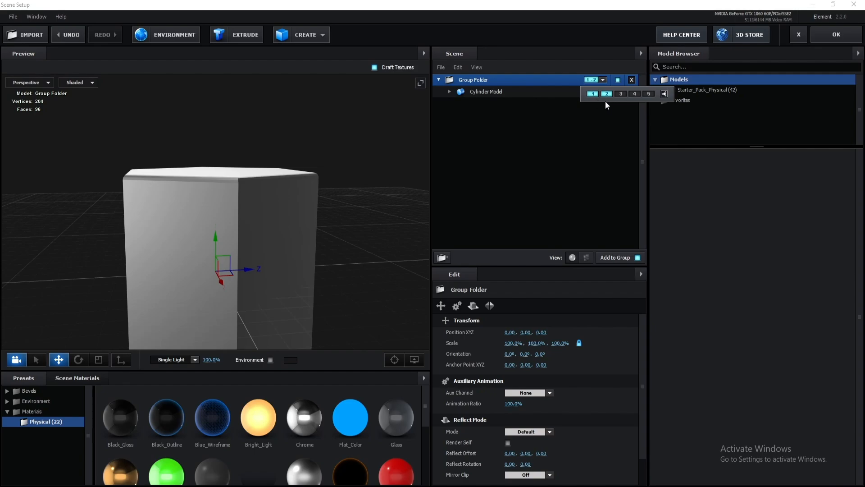
click(837, 34)
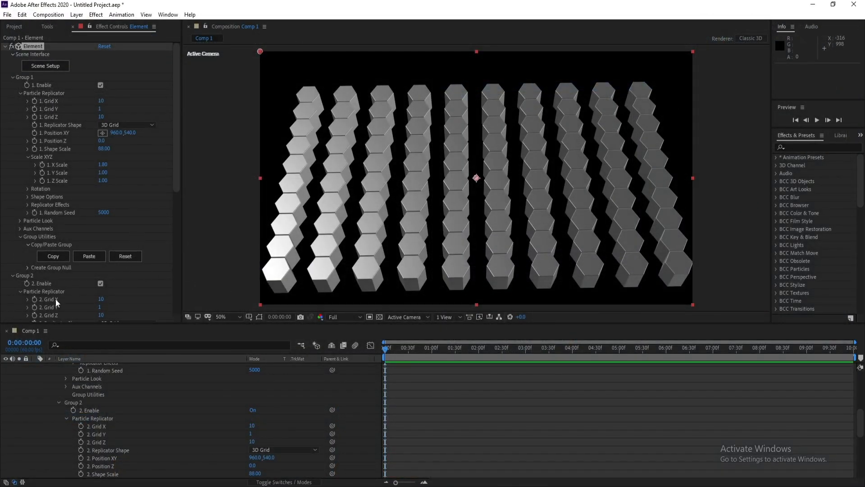
Shift Group 2's Position XY to 1173, 540
scroll(58, 303, down, 3)
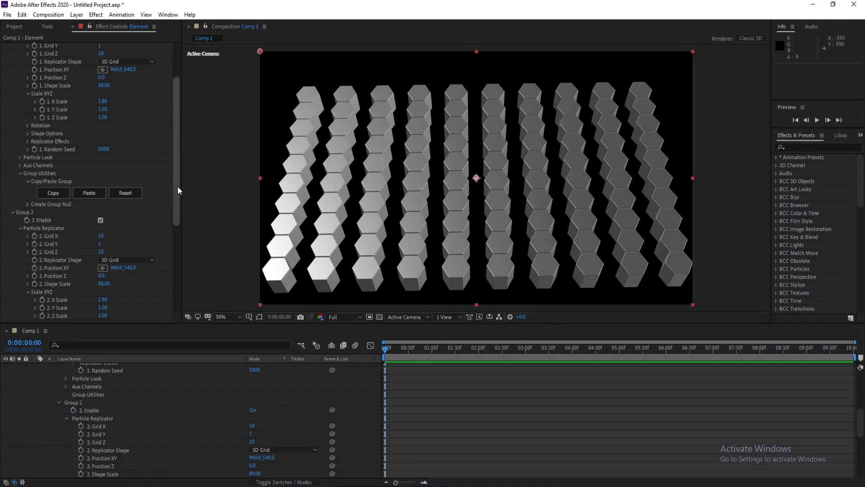
drag(178, 185, 176, 220)
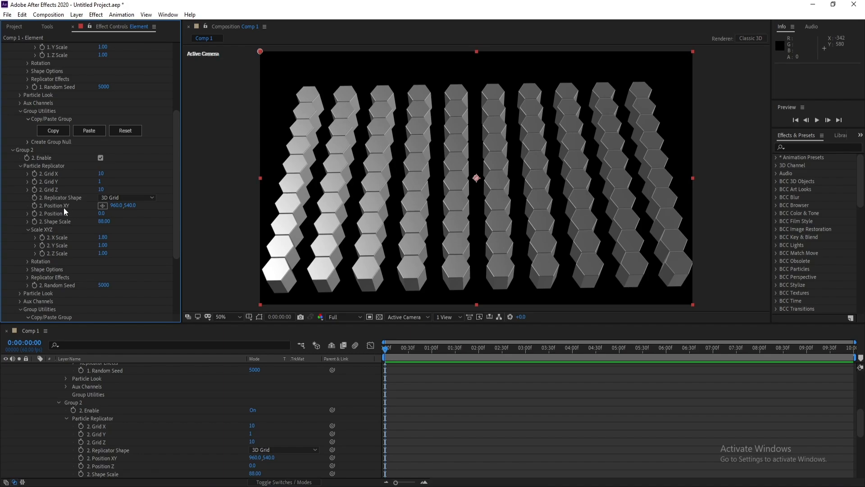
drag(115, 206, 224, 222)
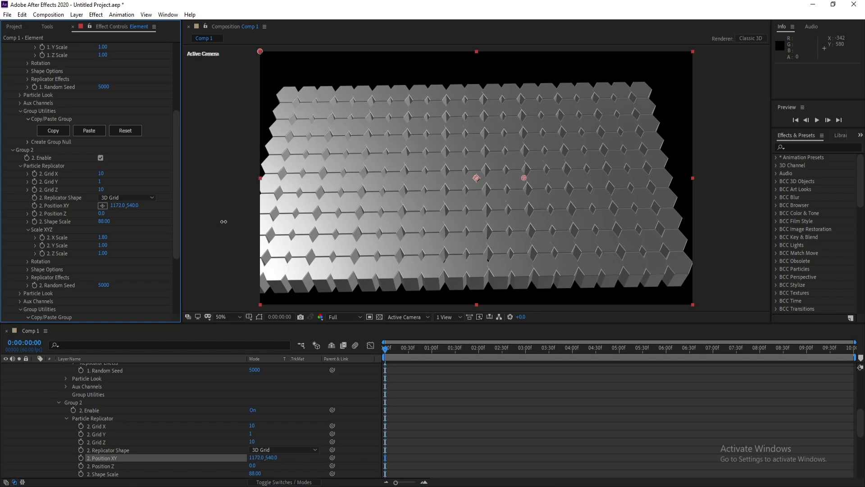
scroll(488, 214, up, 2)
scroll(487, 214, down, 2)
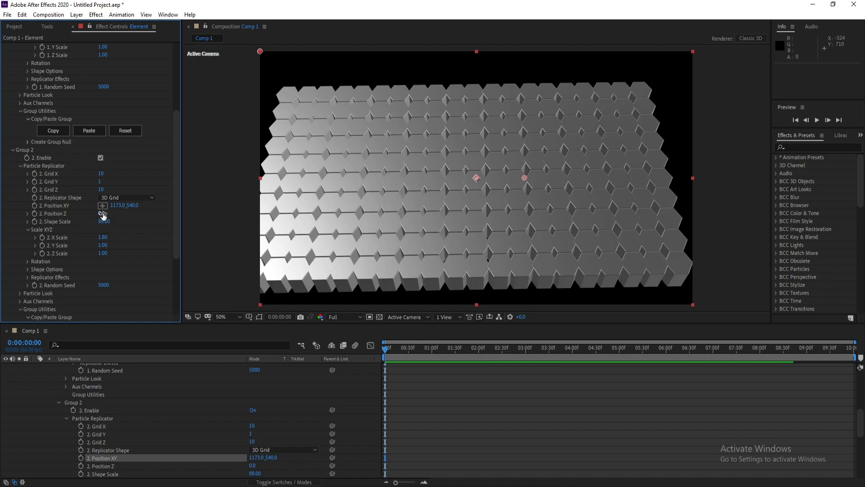
Set Group 2's Position Z to 110 to offset the second grid
drag(102, 213, 109, 214)
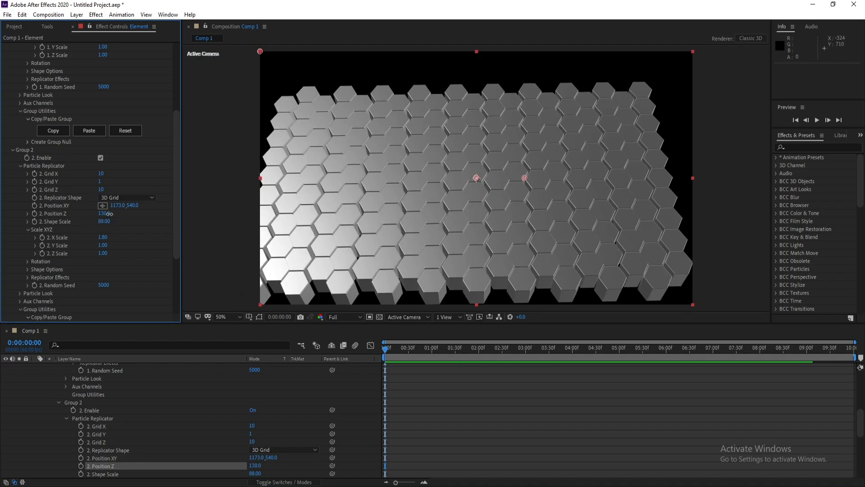
click(106, 214)
drag(456, 194, 424, 203)
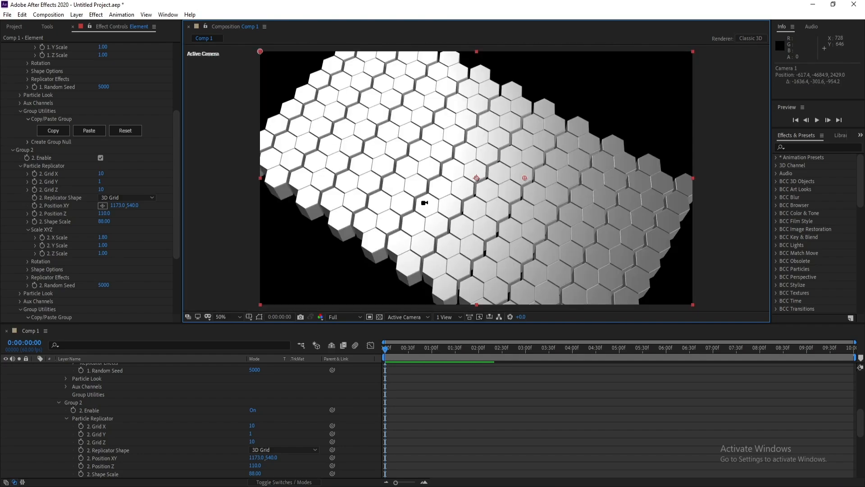
Set Group 2's X Scale to 1.7
click(104, 238)
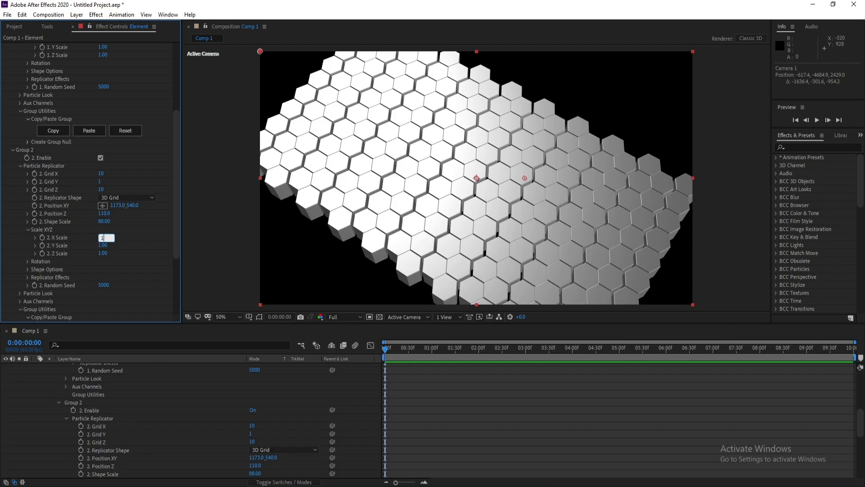
text(1.7)
key(Return)
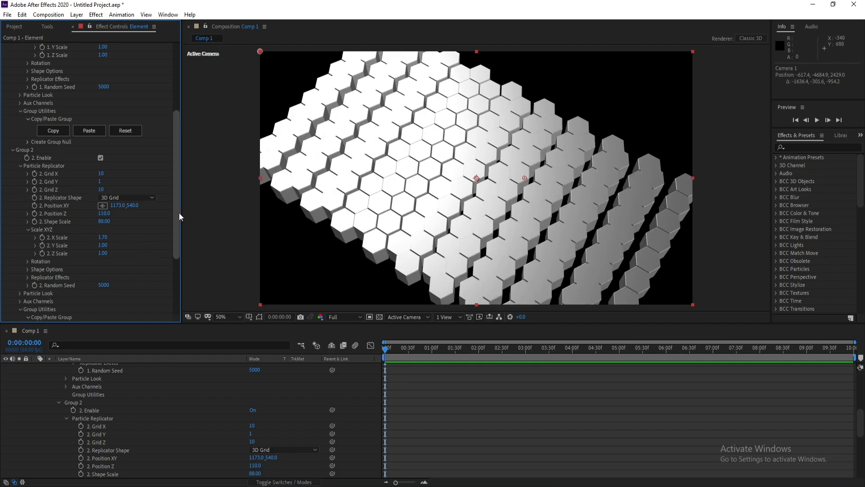
Set Group 1's X Scale to 1.7 to match Group 2
drag(178, 212, 180, 147)
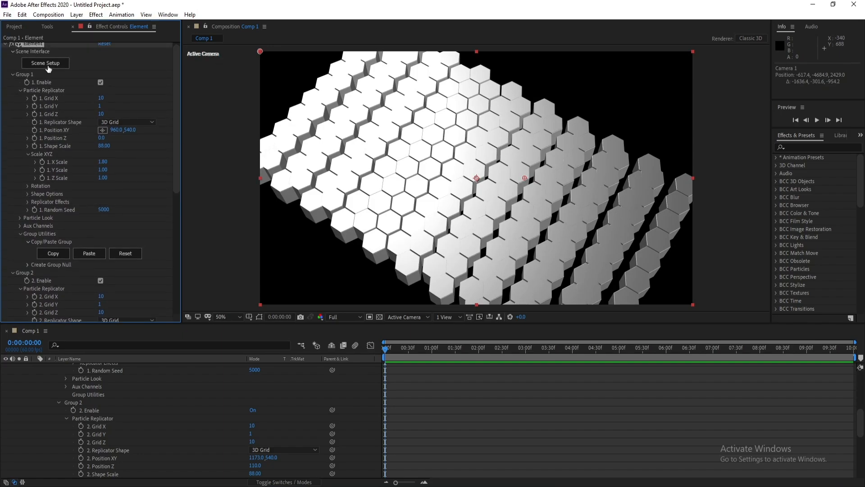
click(104, 162)
text(1.7)
key(Return)
Adjust Group 2's Position XY to 1144, 540 so the two grids interlock
scroll(122, 246, down, 5)
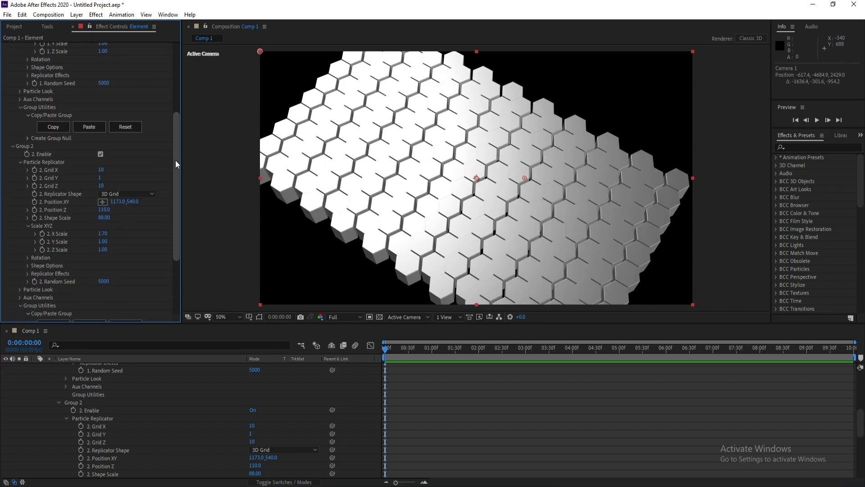
drag(175, 160, 177, 166)
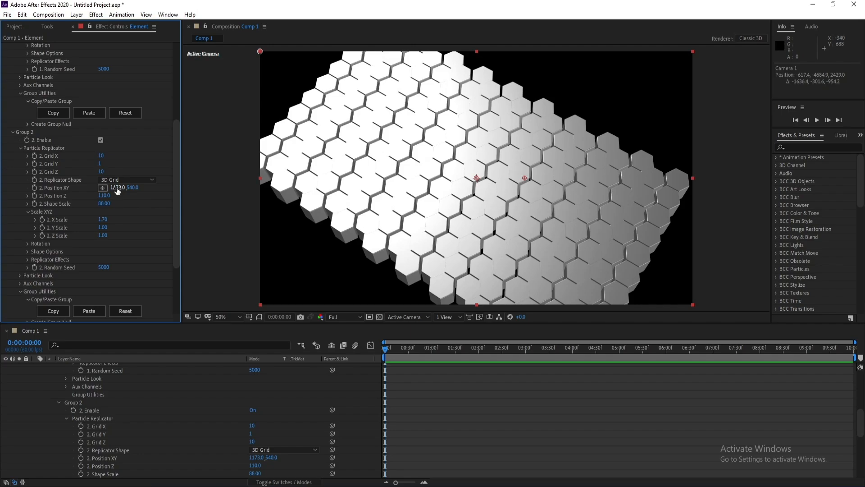
drag(117, 191, 104, 188)
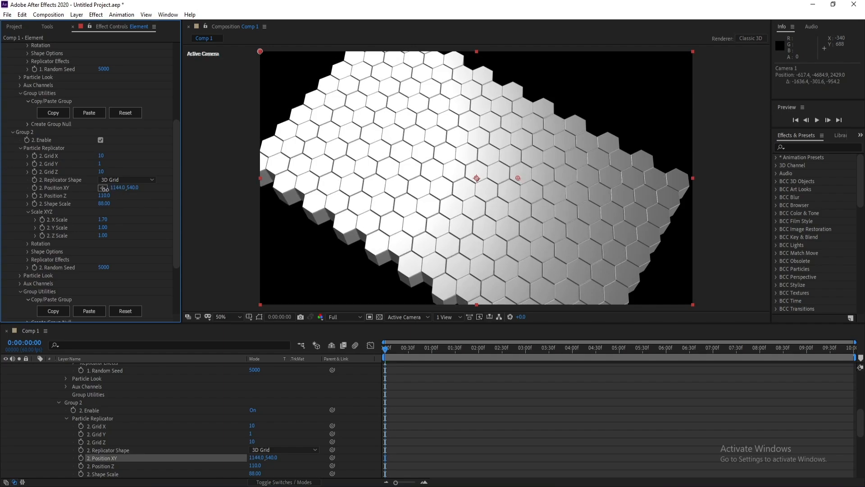
drag(537, 200, 410, 190)
Collapse the Element layer's properties and orbit the camera to look down closely at the hexagon floor
scroll(142, 397, up, 6)
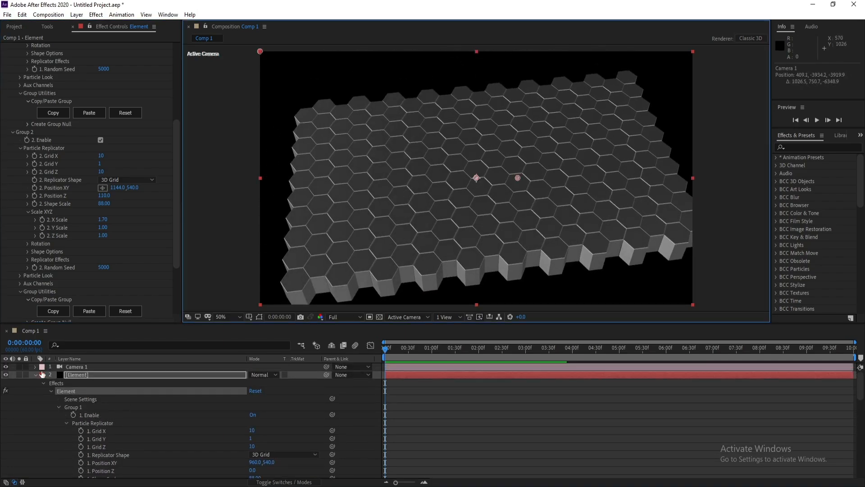
click(35, 375)
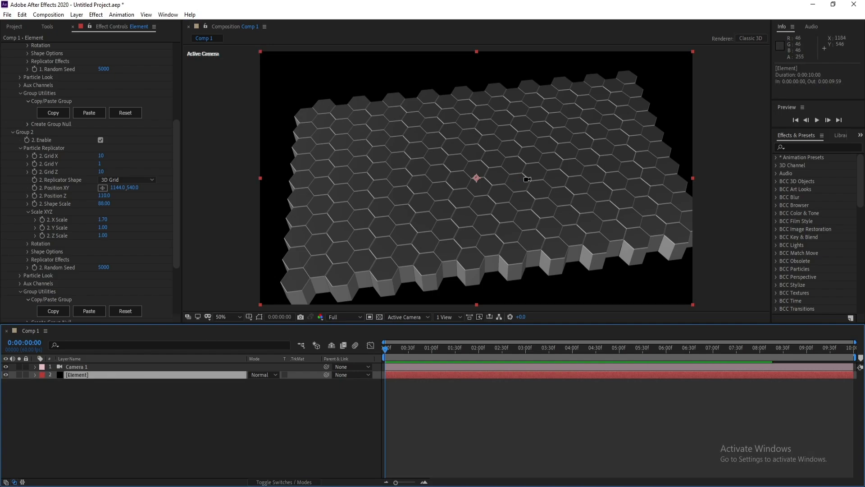
drag(525, 180, 526, 133)
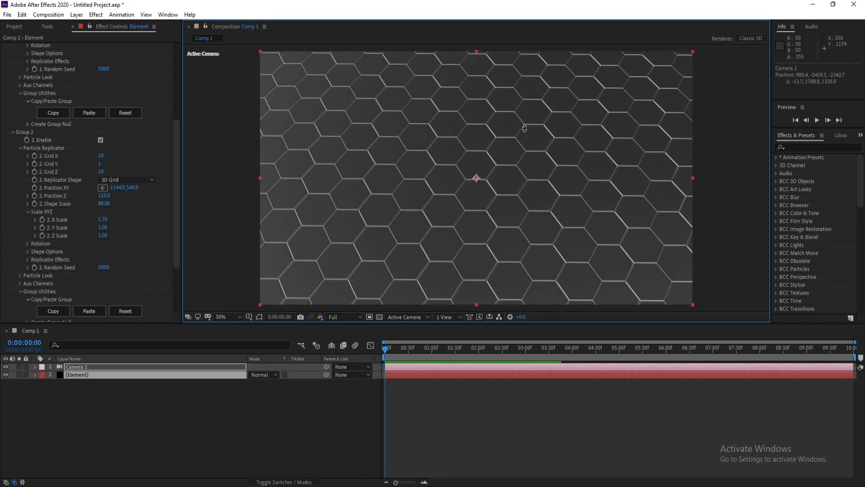
drag(515, 205, 534, 160)
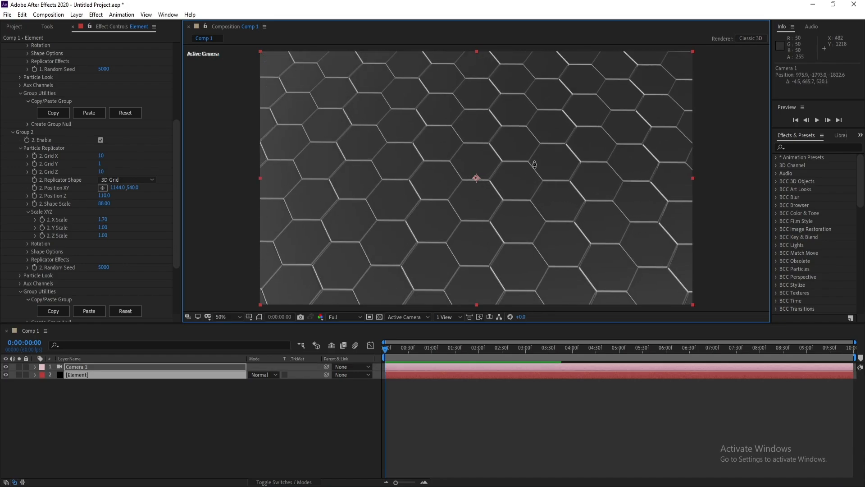
Add a new Point light layer with 150% intensity to the composition
click(92, 367)
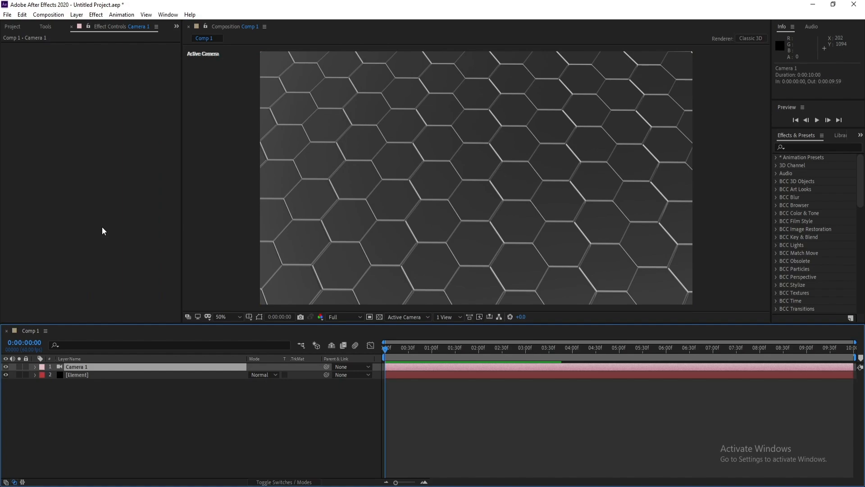
click(78, 15)
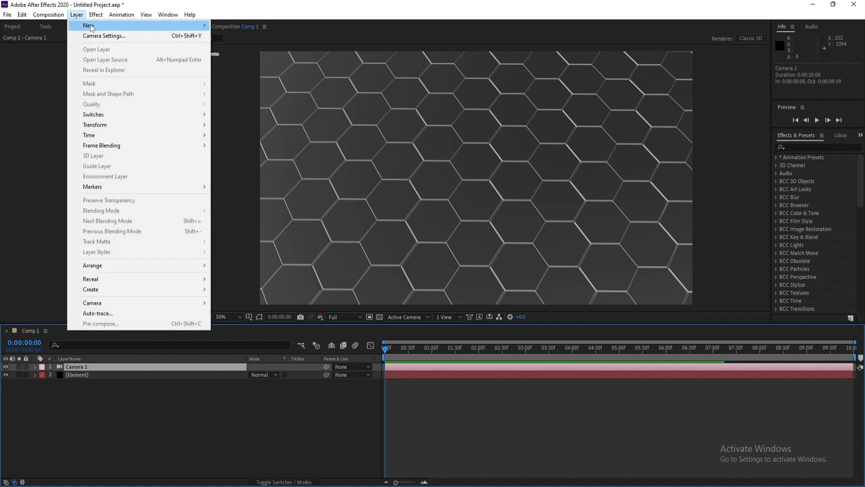
mouse_move(91, 26)
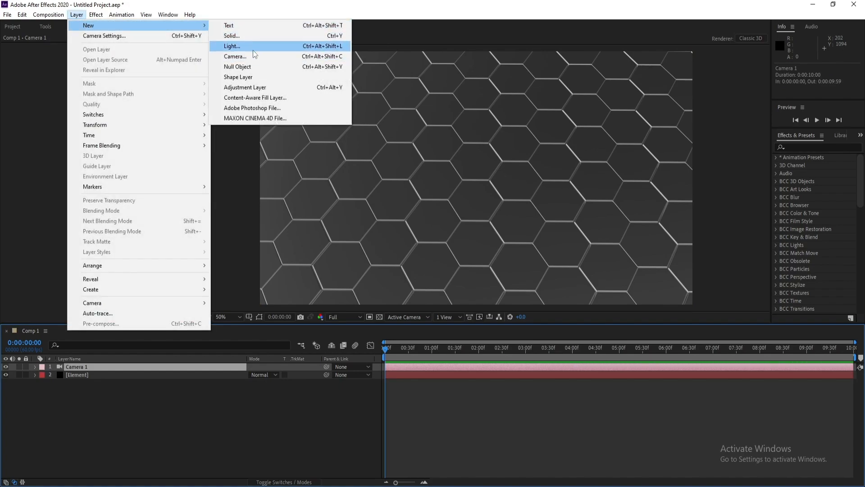
click(253, 47)
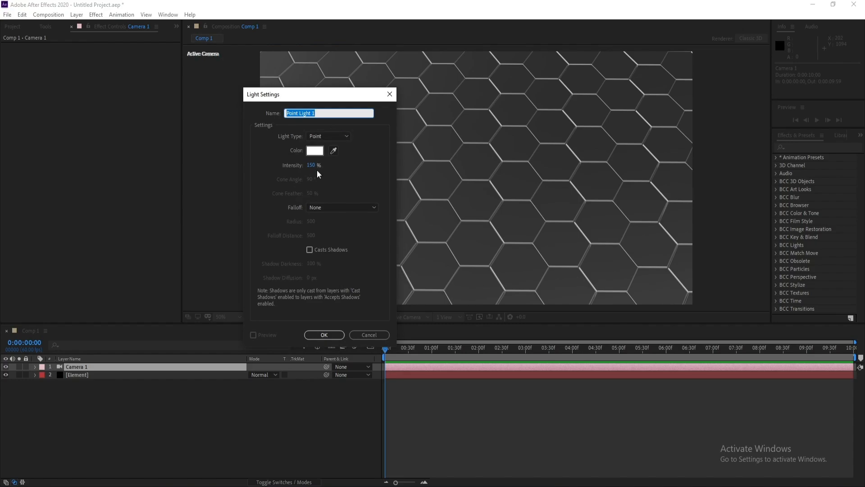
click(324, 334)
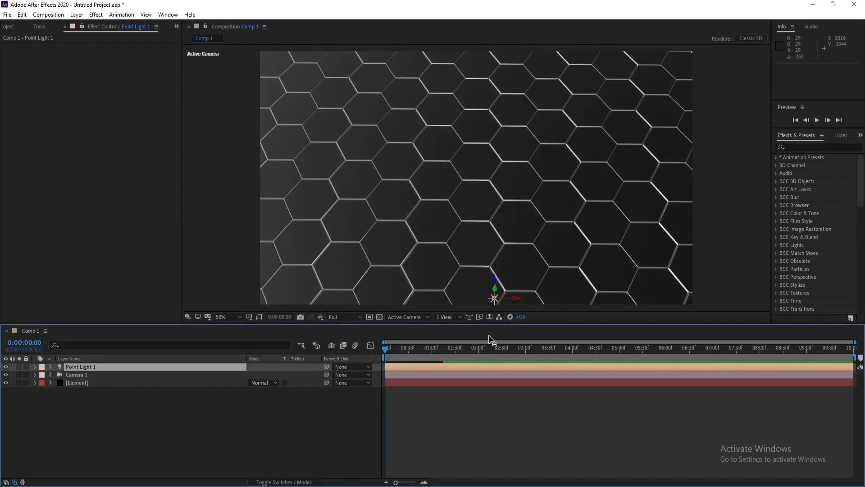
Move the point light up above the hexagon floor and push it back along its Z axis toward the far tiles
click(39, 27)
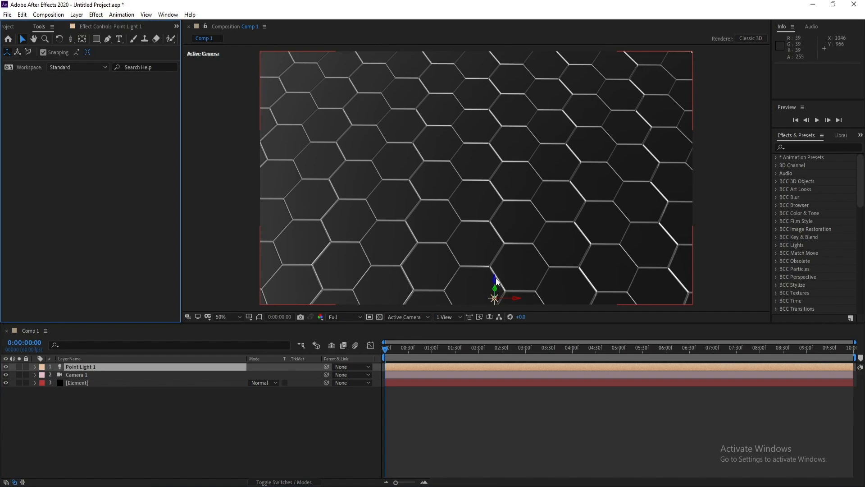
drag(496, 282, 368, 173)
key(c)
key(c)
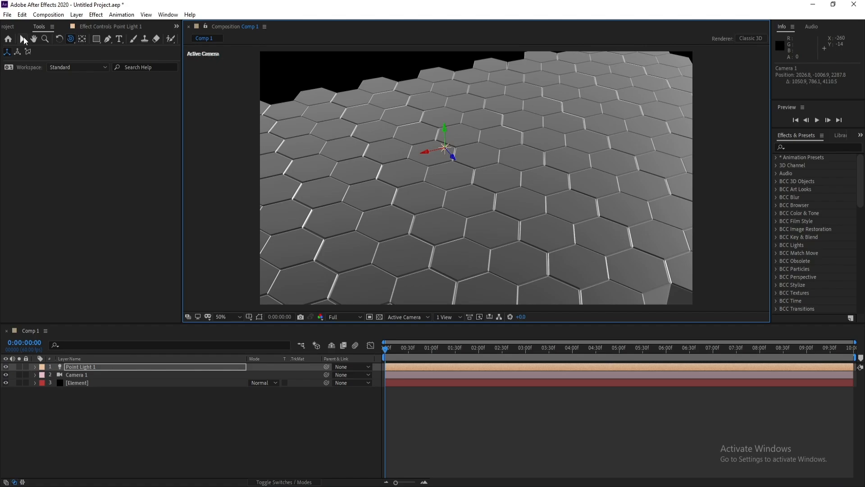
click(23, 40)
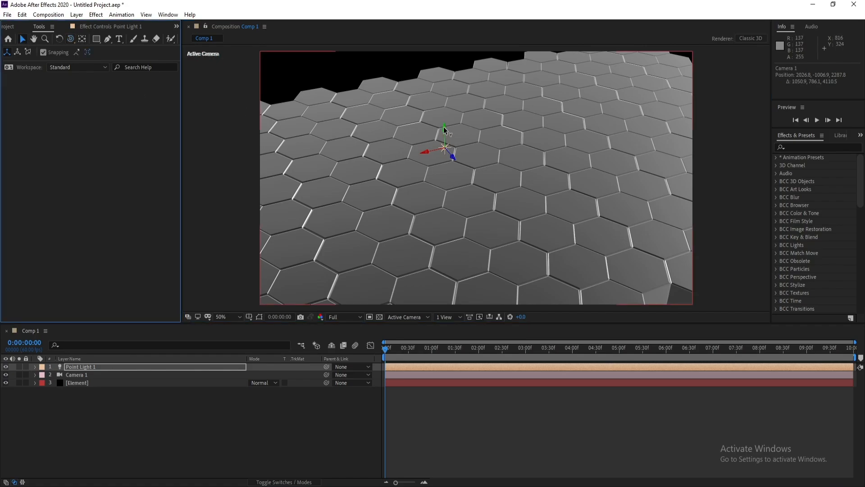
drag(445, 128, 443, 87)
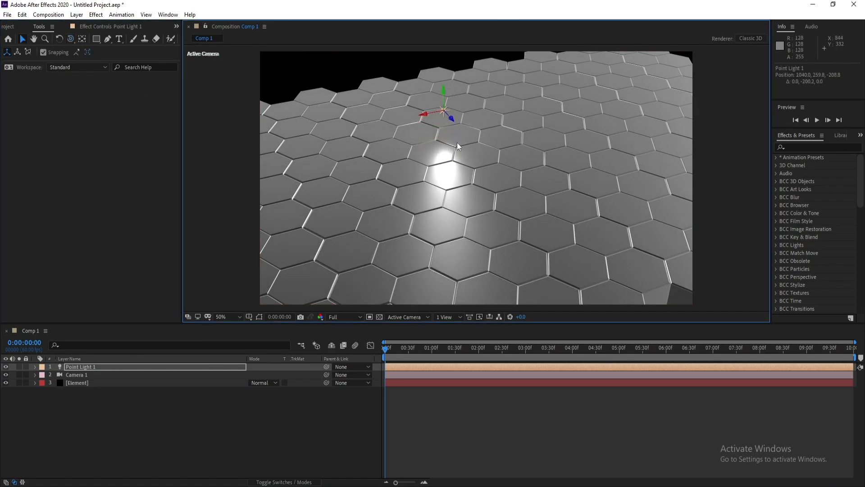
drag(452, 121, 418, 87)
key(c)
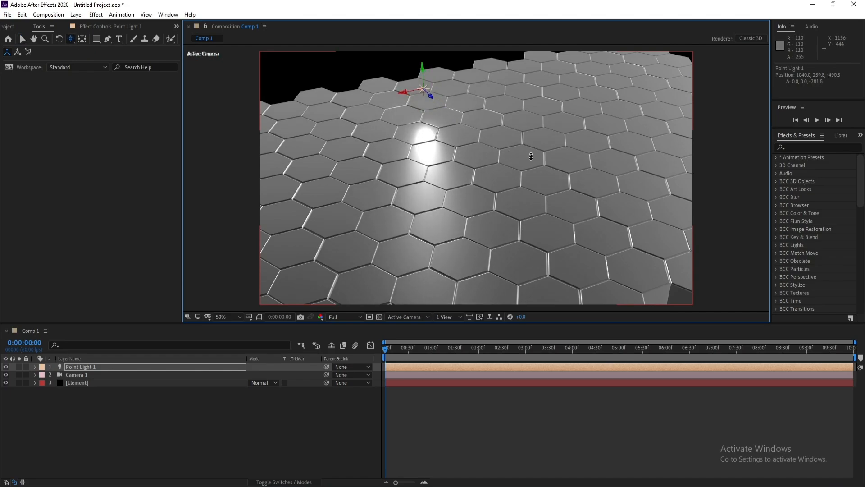
drag(546, 155, 527, 175)
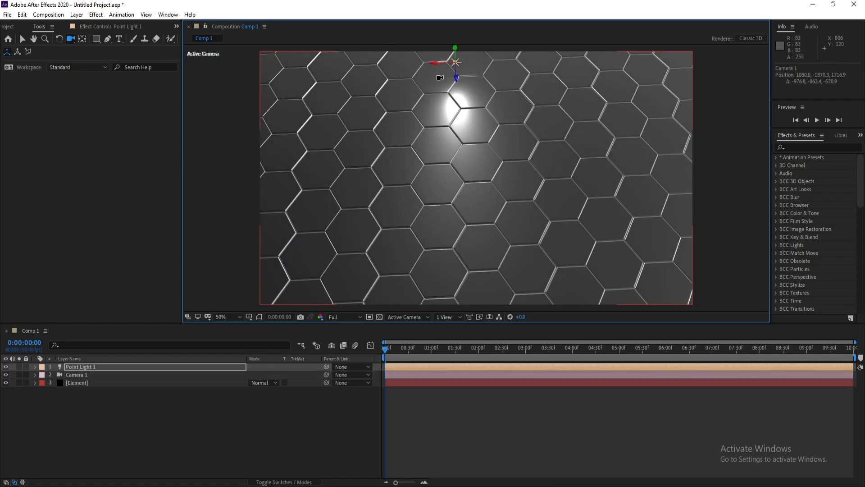
click(23, 39)
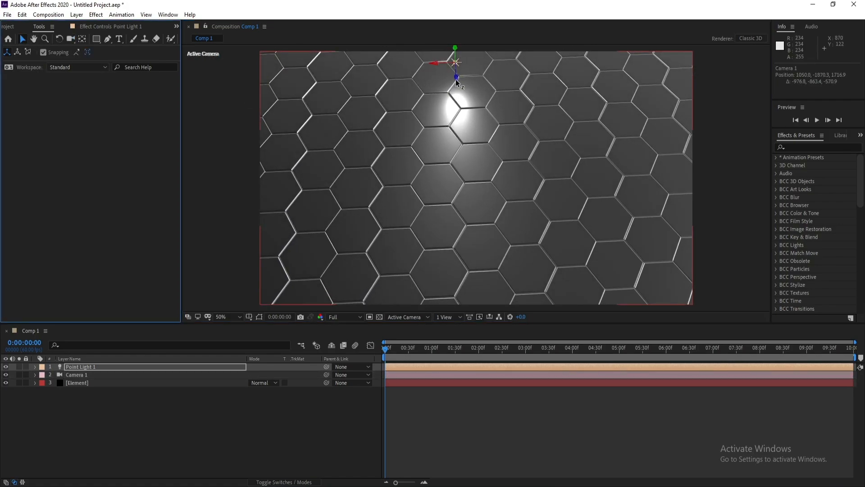
drag(456, 79, 463, 1)
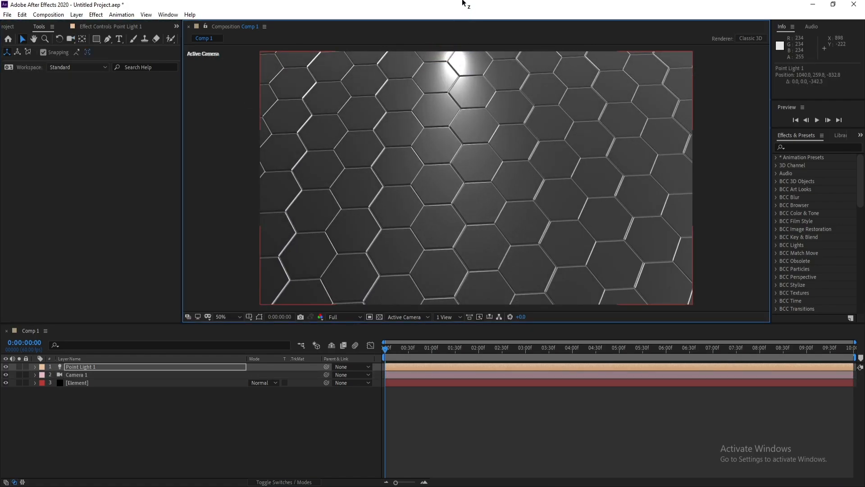
Open the Element effect's Group 1 Replicator Effects scatter settings and set 1. Y Scatter to 11
key(c)
drag(527, 150, 526, 143)
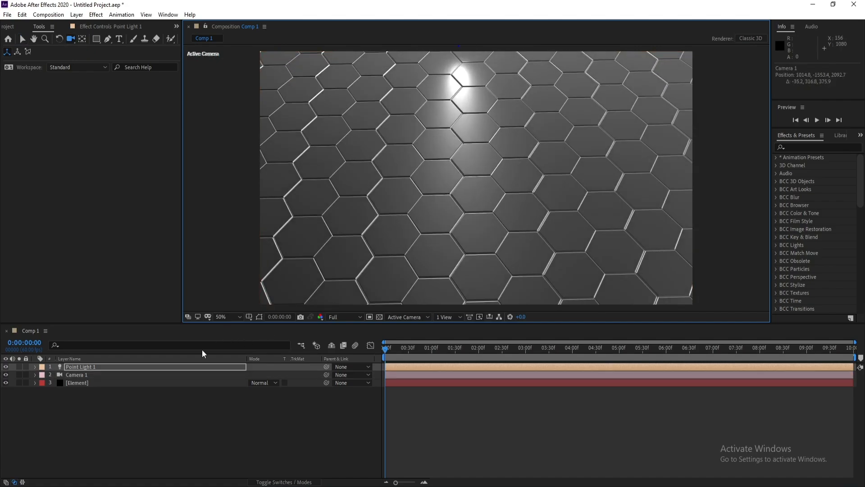
click(89, 383)
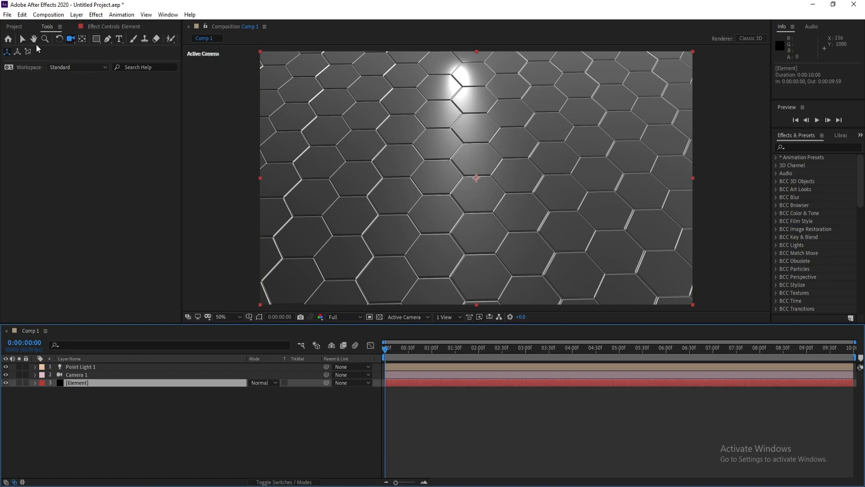
click(106, 29)
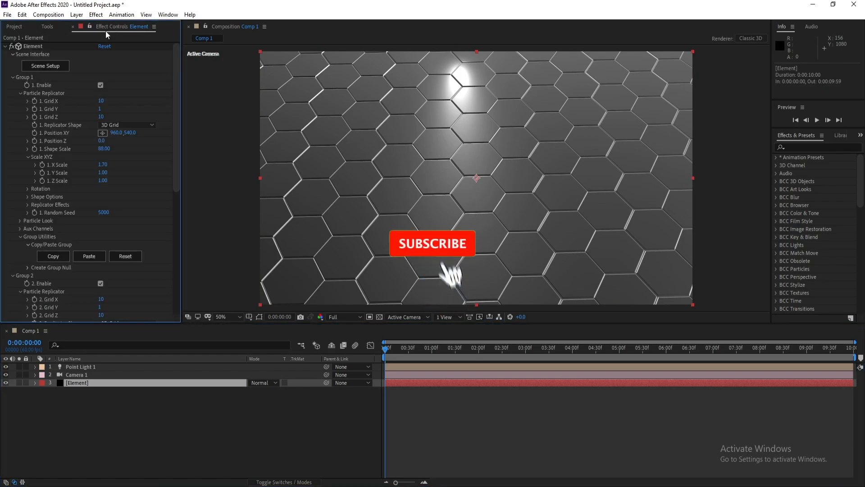
scroll(110, 220, down, 1)
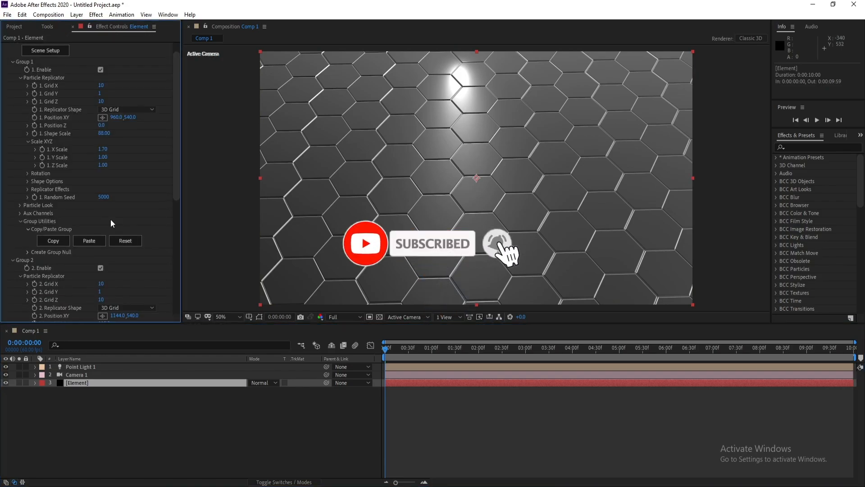
click(26, 190)
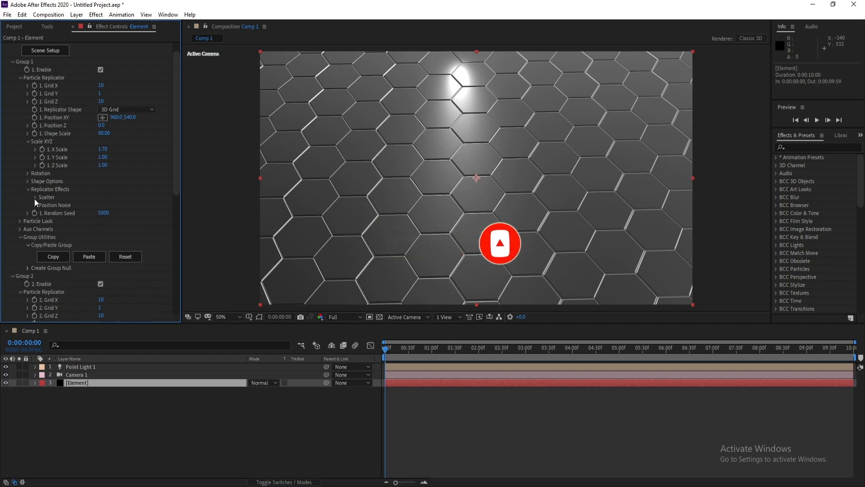
click(35, 197)
drag(177, 162, 177, 164)
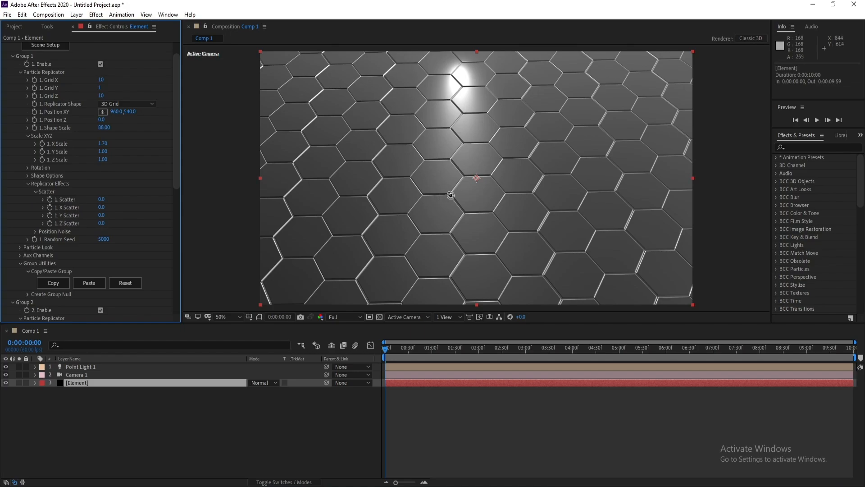
drag(451, 195, 448, 179)
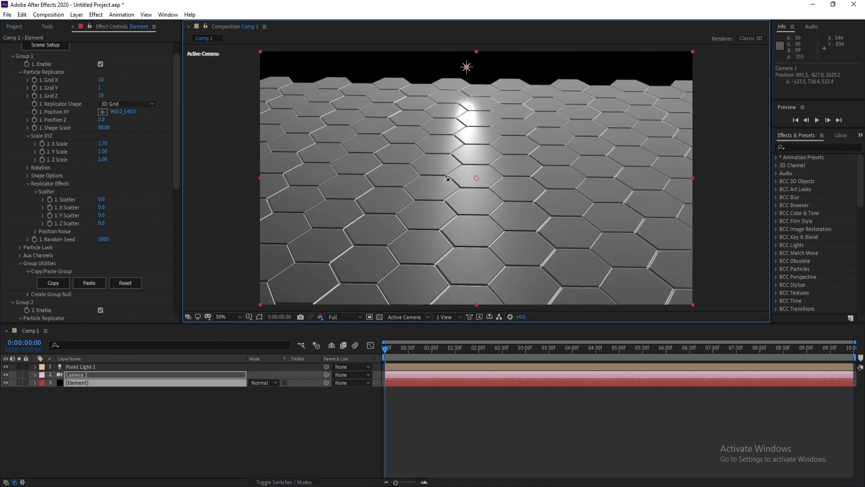
drag(101, 215, 235, 225)
click(103, 217)
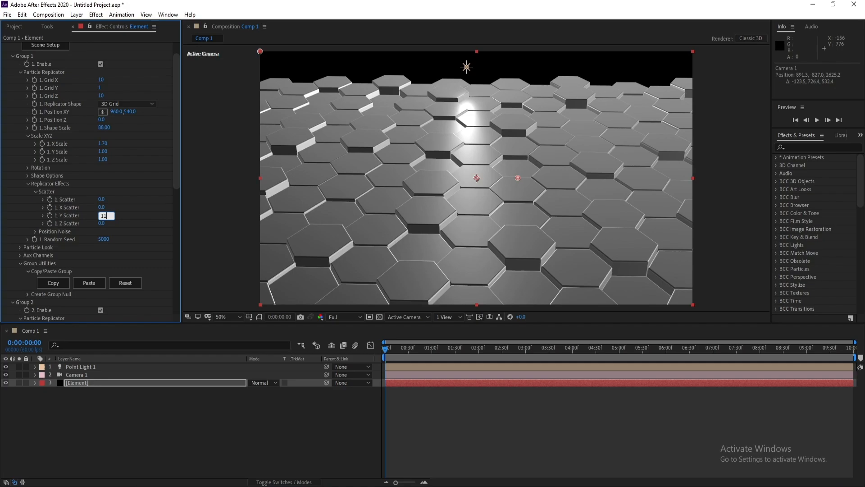
text(11)
key(Return)
Set Group 2's Y Scatter to 11 under its Replicator Effects scatter settings
drag(406, 183, 446, 192)
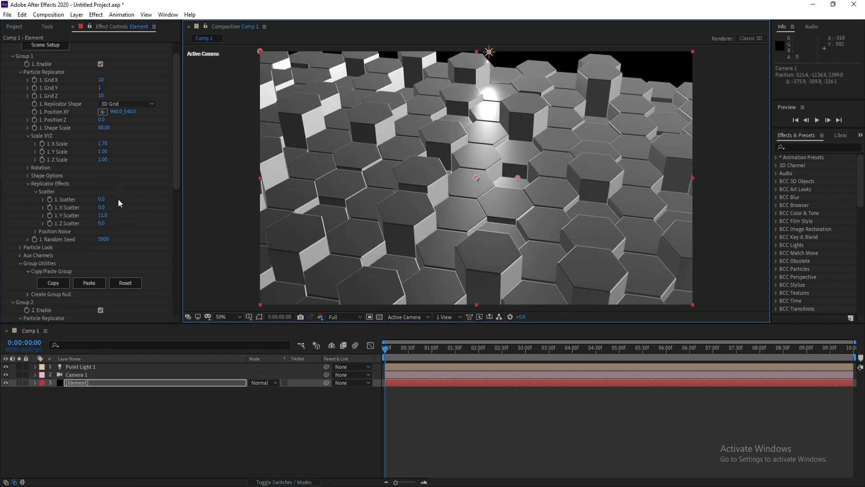
scroll(120, 203, down, 5)
scroll(70, 253, down, 3)
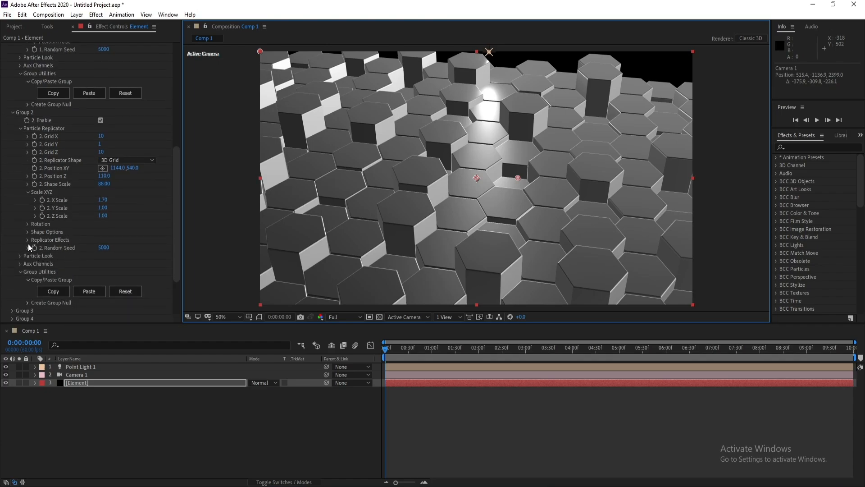
click(27, 240)
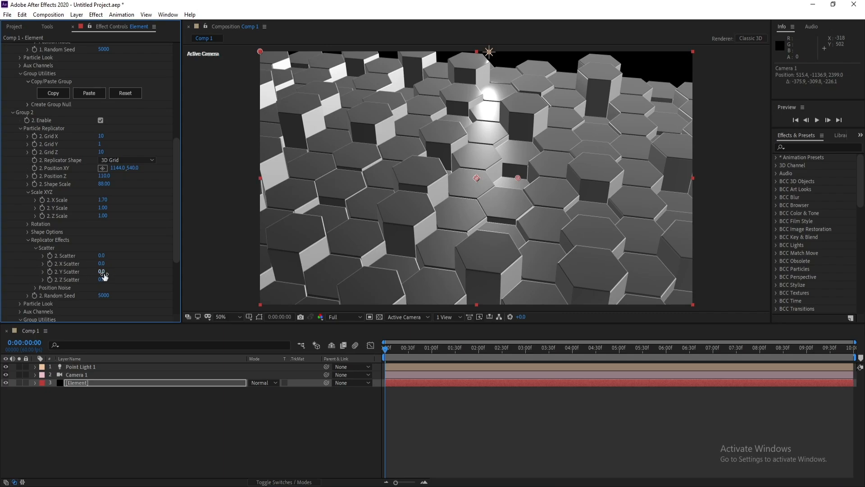
click(102, 272)
text(11)
key(Return)
Orbit the camera around the scattered hexagon columns and move the time indicator to frame 13 to inspect them
drag(403, 257, 496, 124)
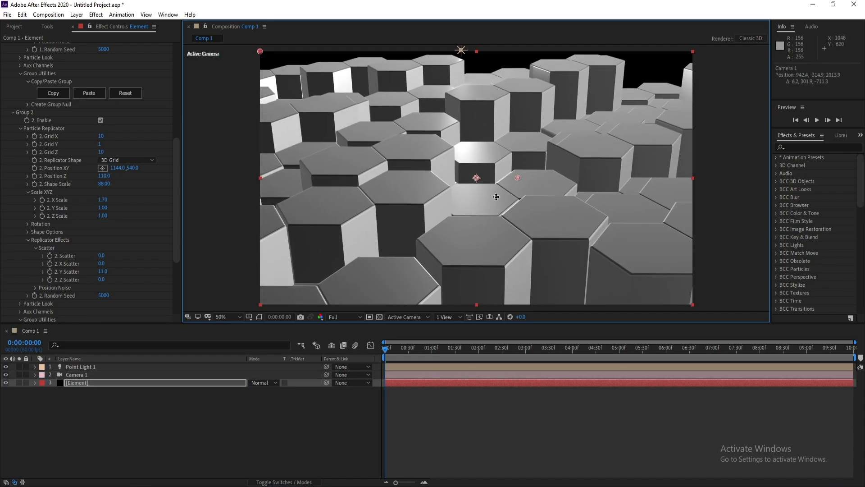
mouse_move(496, 197)
mouse_down()
mouse_move(500, 163)
mouse_move(514, 192)
mouse_move(491, 193)
mouse_up()
key(c)
drag(484, 194, 460, 180)
drag(382, 358, 396, 379)
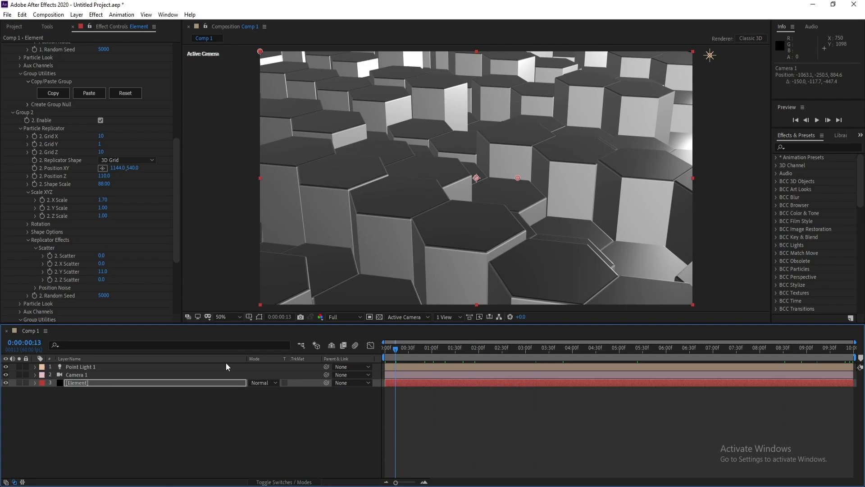
Enable shadows in the Element layer's Render Settings and set Shadow Mode to Ray-Traced
click(169, 386)
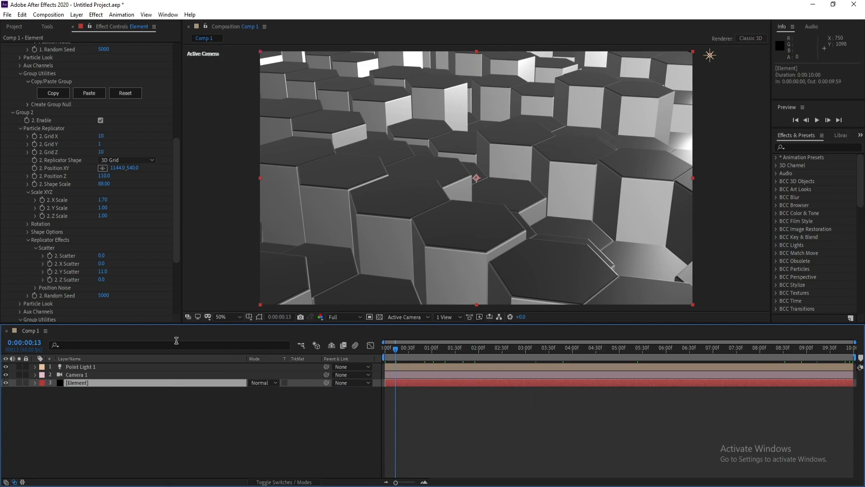
scroll(96, 174, down, 5)
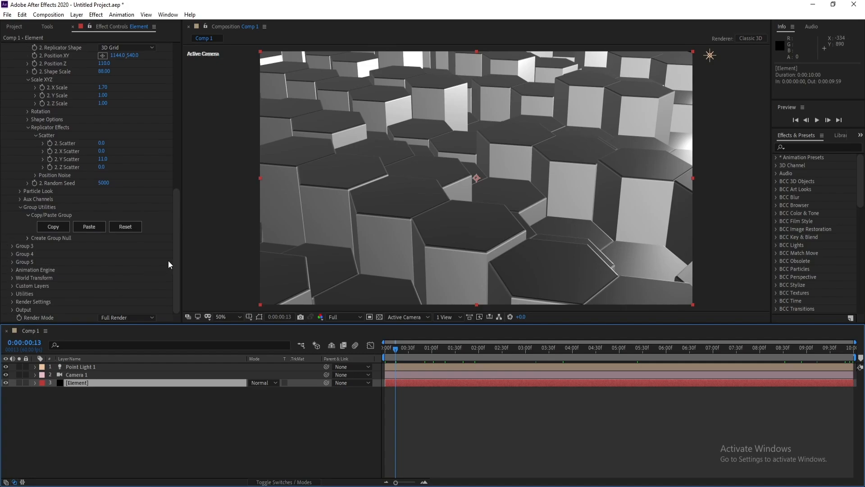
click(12, 302)
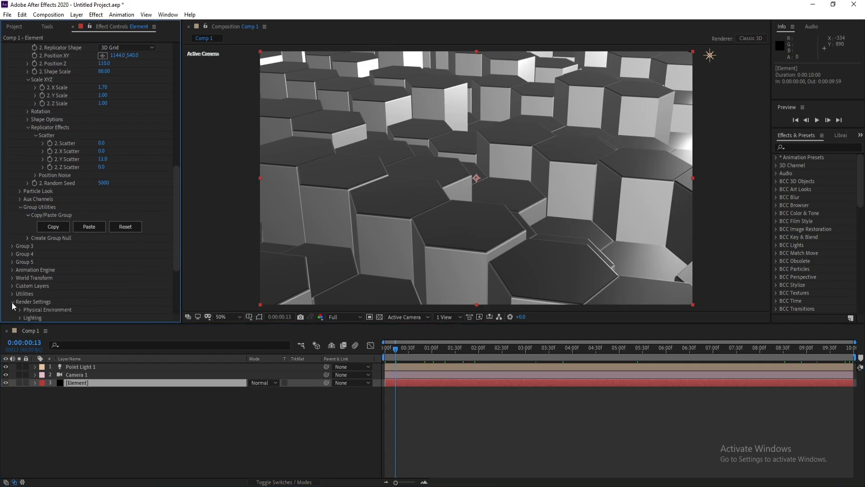
scroll(95, 271, down, 5)
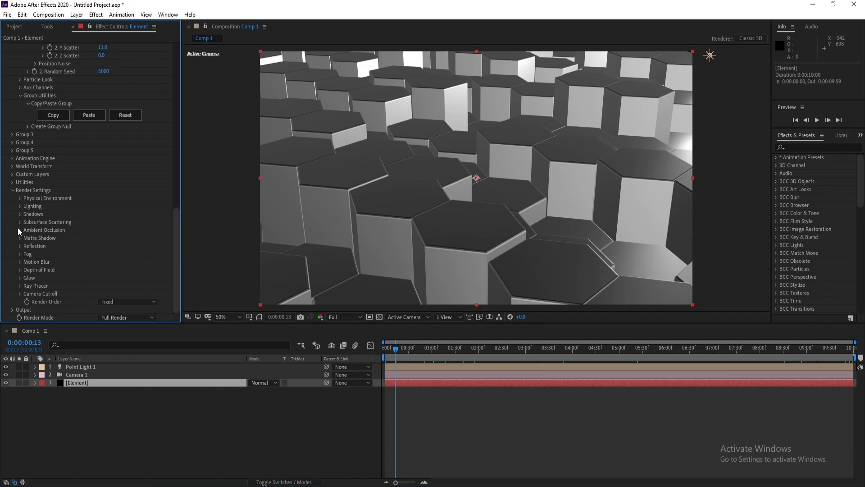
click(20, 214)
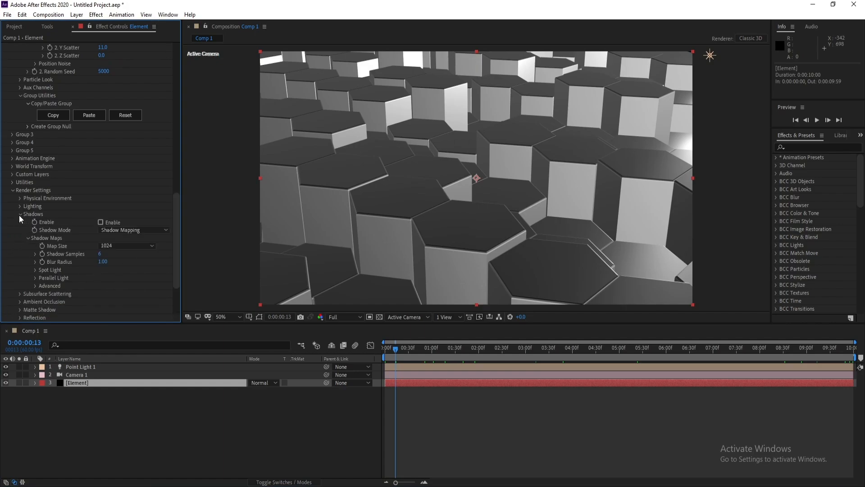
click(100, 222)
click(126, 230)
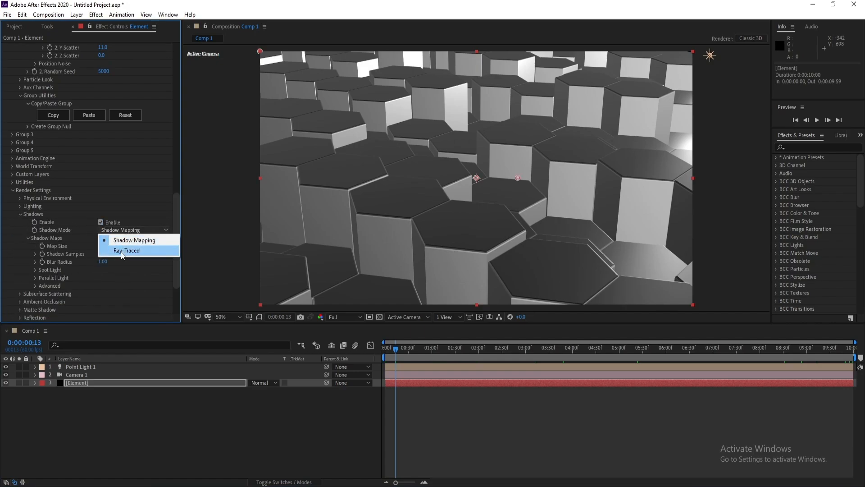
click(120, 250)
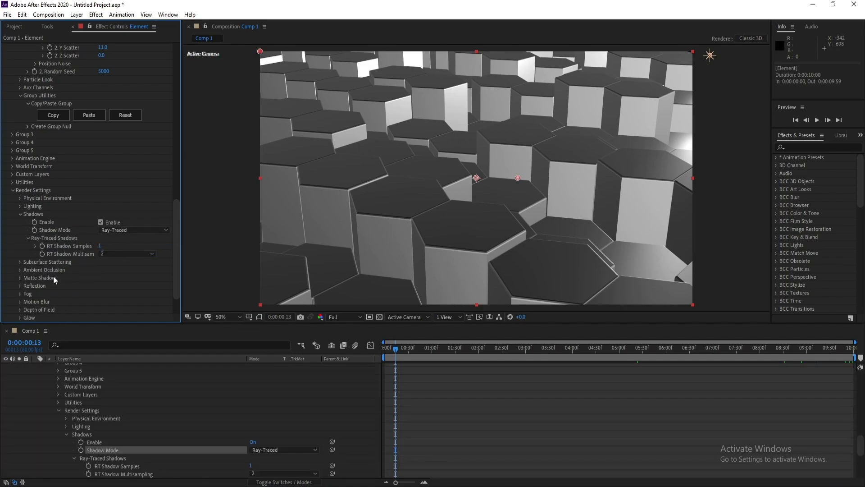
Enable ambient occlusion and set the SSAO Intensity to 10
scroll(53, 275, down, 2)
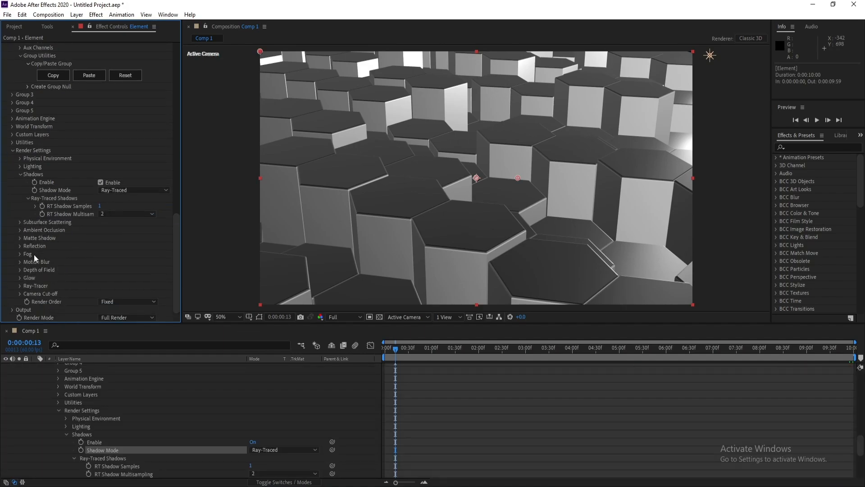
scroll(34, 254, down, 1)
click(53, 207)
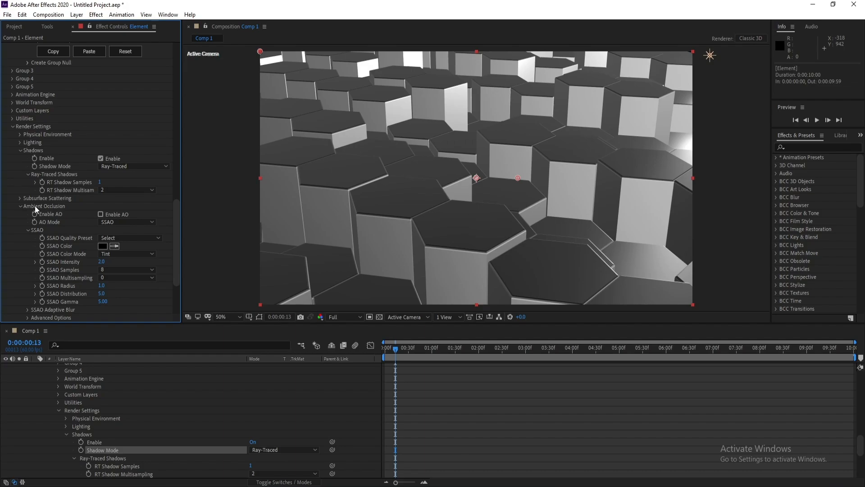
click(100, 215)
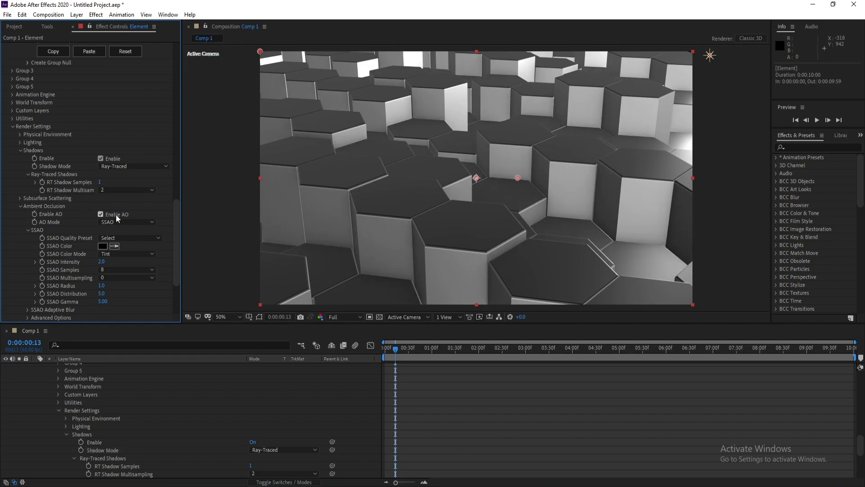
click(101, 260)
text(10)
key(Return)
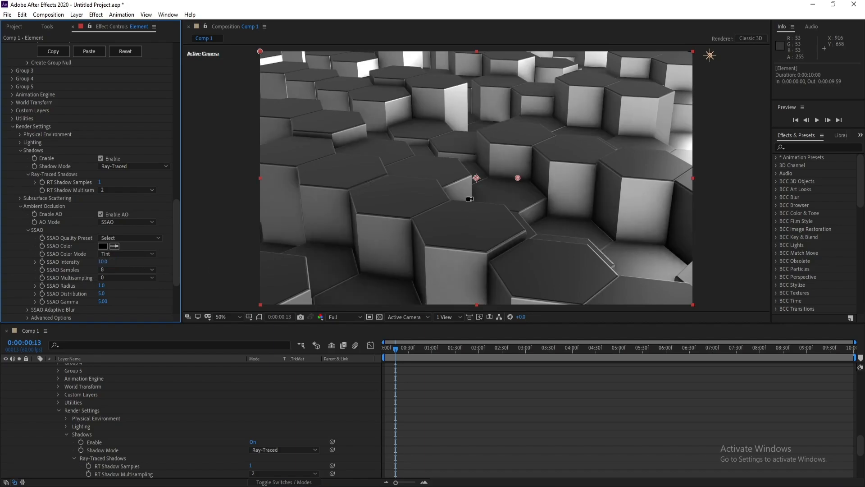
Set the SSAO Color to blue (#3904FF) in the ambient occlusion settings
mouse_move(485, 188)
mouse_down()
mouse_move(471, 188)
mouse_move(488, 191)
mouse_up()
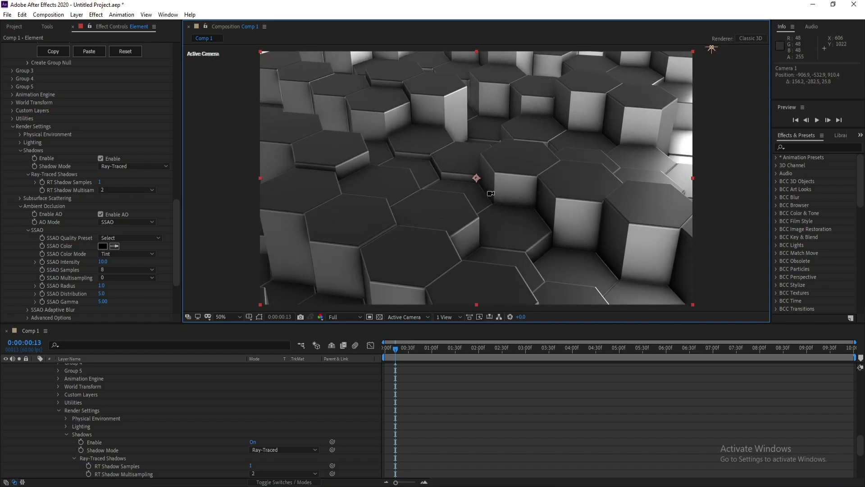
scroll(176, 246, down, 1)
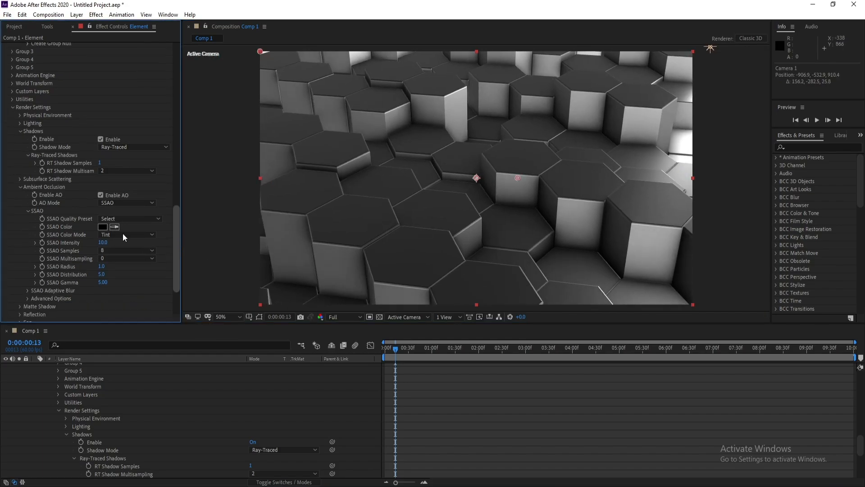
click(103, 226)
click(163, 378)
drag(137, 371, 152, 341)
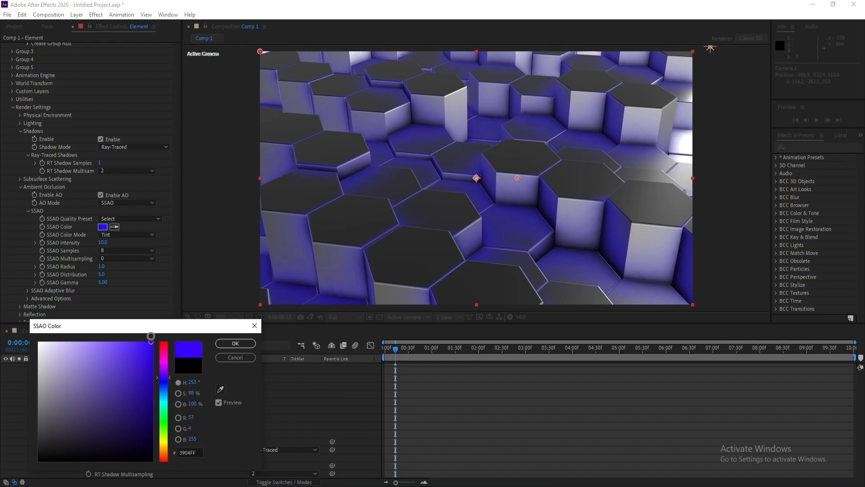
click(248, 343)
At the first frame, expand Group 1's Position Noise and set its Y Noise Amount to 200
key(Home)
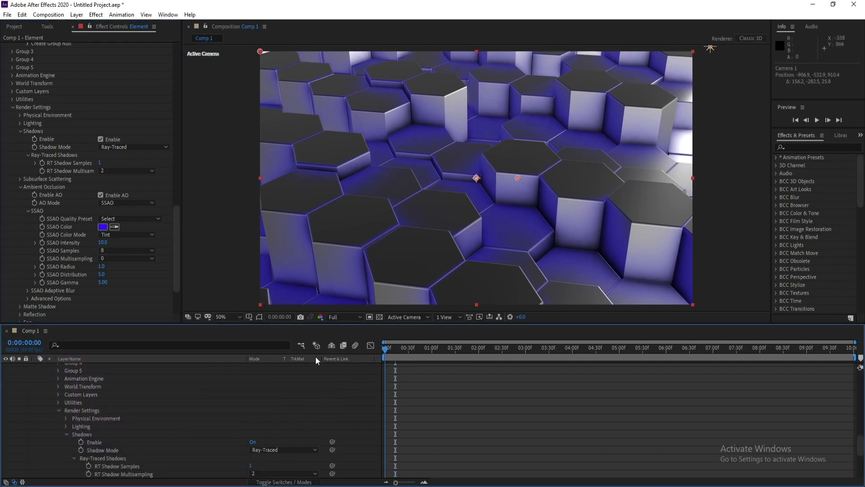
scroll(72, 179, up, 10)
scroll(82, 159, up, 17)
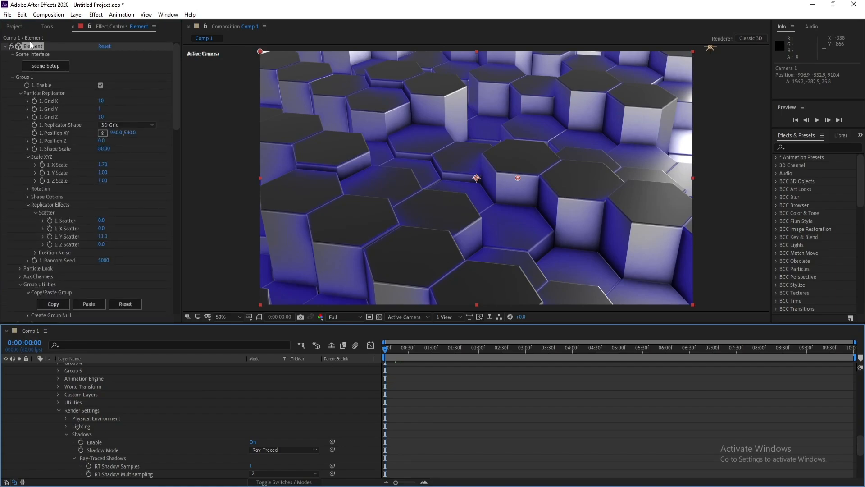
drag(178, 112, 178, 119)
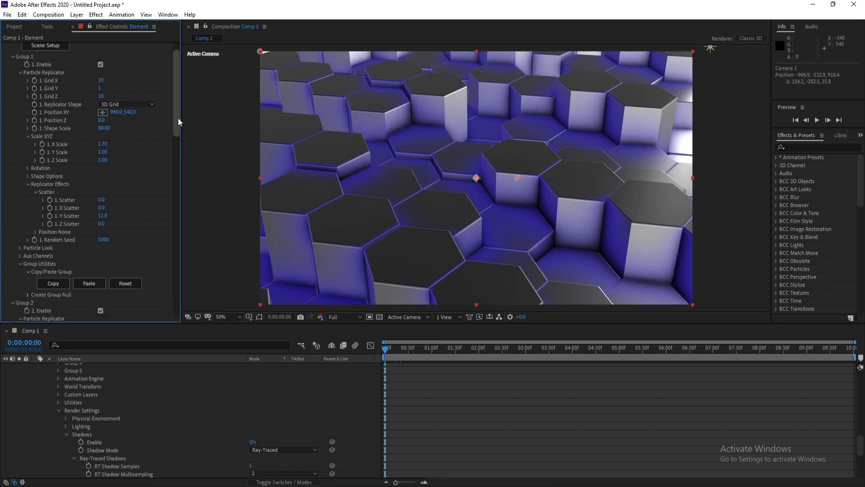
click(35, 231)
scroll(180, 113, down, 2)
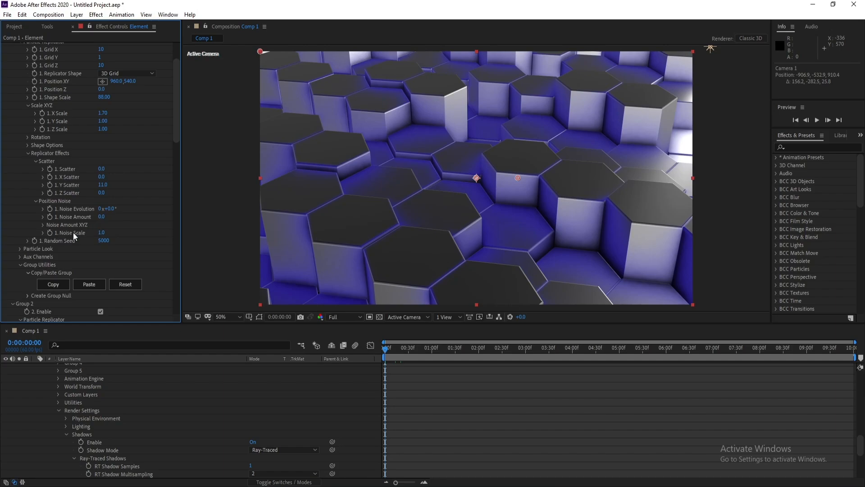
click(42, 226)
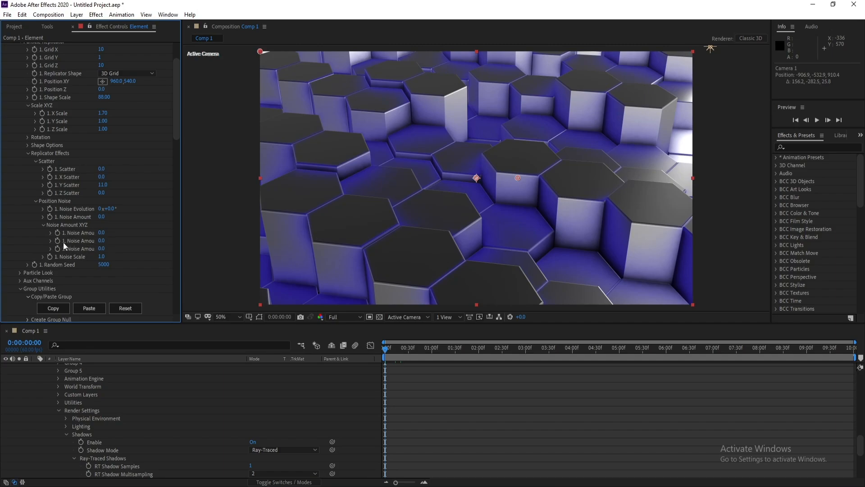
drag(102, 240, 626, 251)
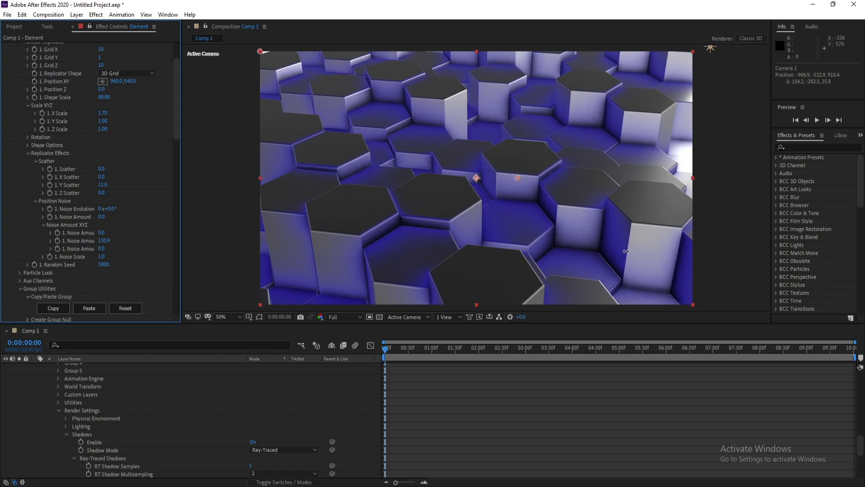
click(103, 241)
text(2)
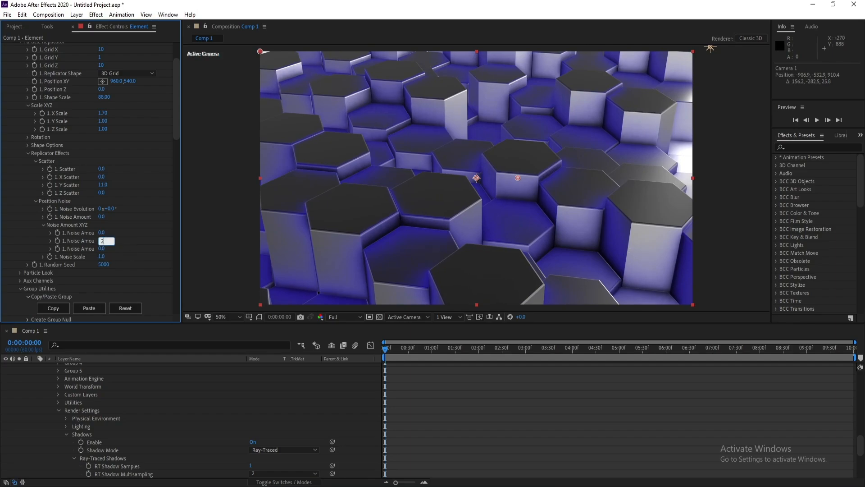
text(00)
key(Return)
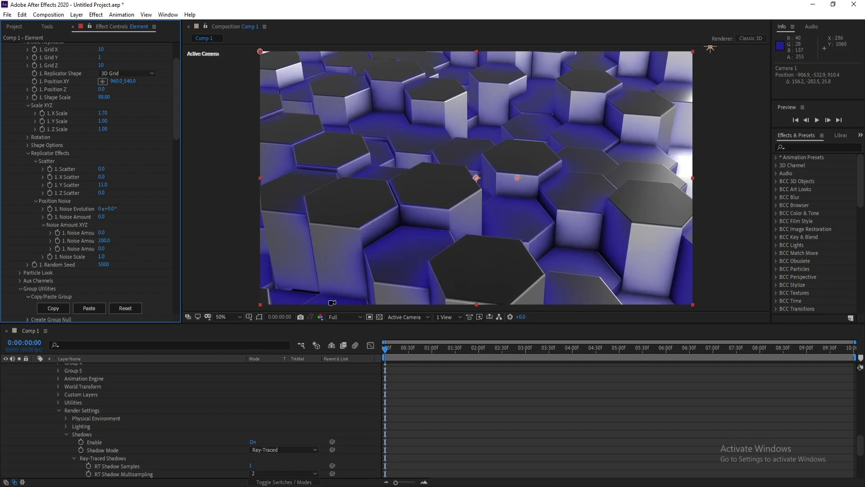
Add a keyframe to Group 1's Noise Evolution at the start of the timeline
drag(387, 350, 367, 352)
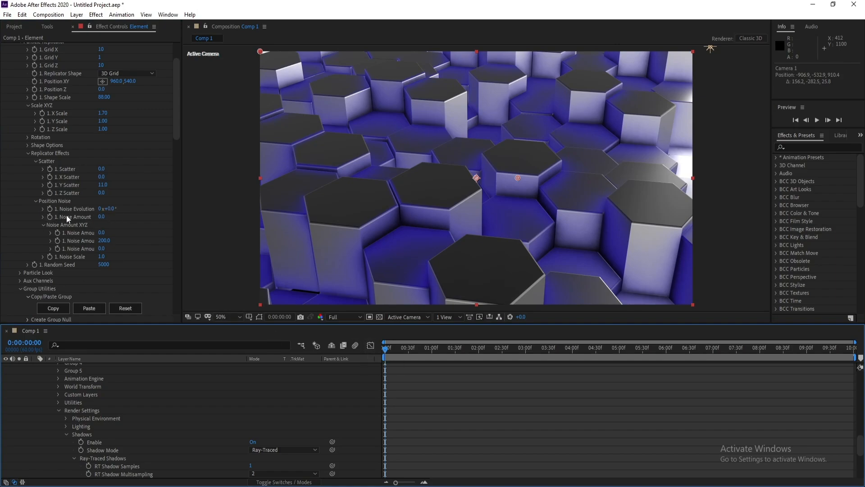
click(48, 209)
key(space)
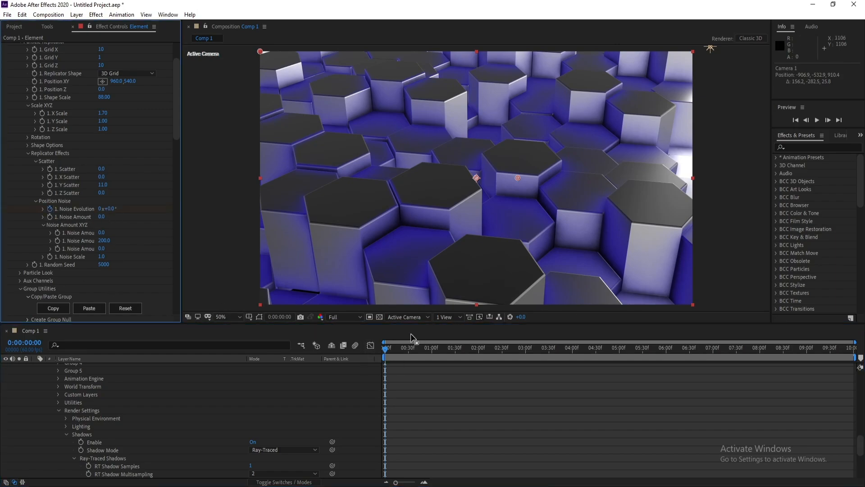
Go to the last frame and set Noise Evolution to 0x+200°
key(End)
click(110, 209)
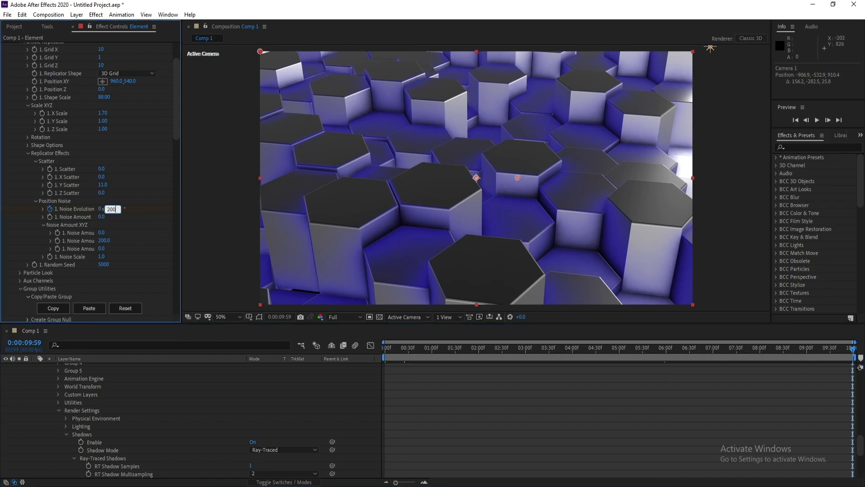
drag(117, 208, 73, 214)
text(300)
key(Return)
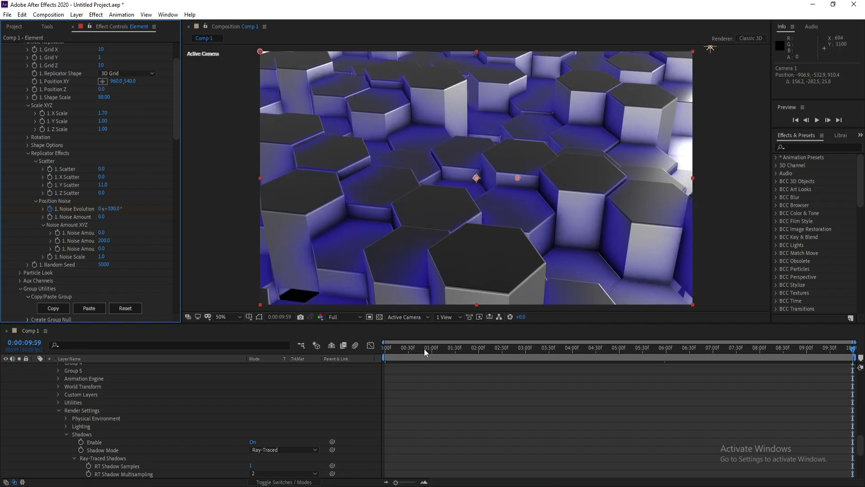
click(113, 209)
key(Return)
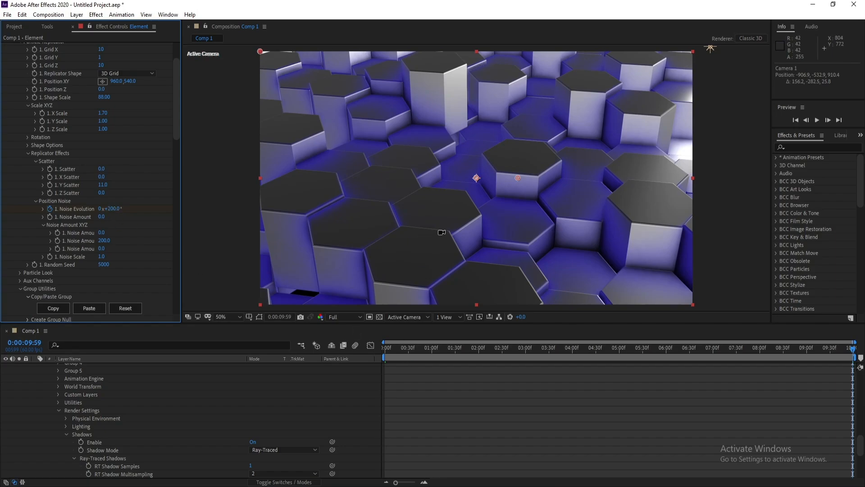
Orbit the camera and play back the animation from the start to review the moving hexagons
drag(441, 233, 428, 245)
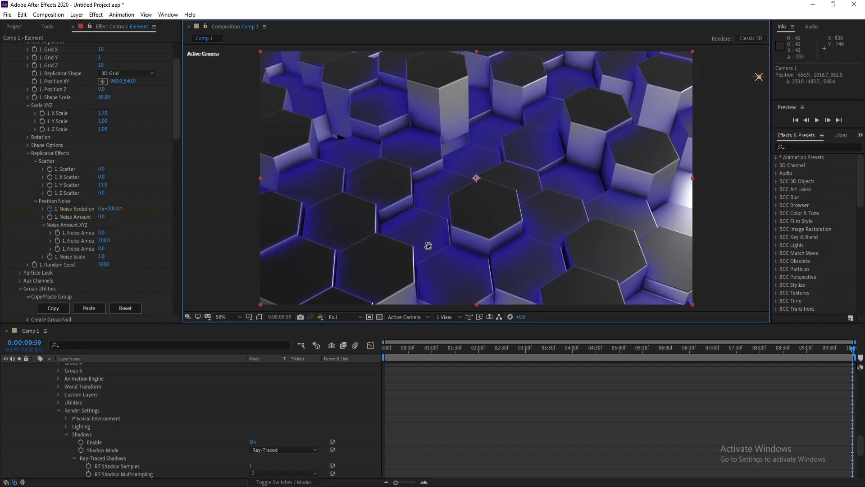
click(408, 348)
key(Home)
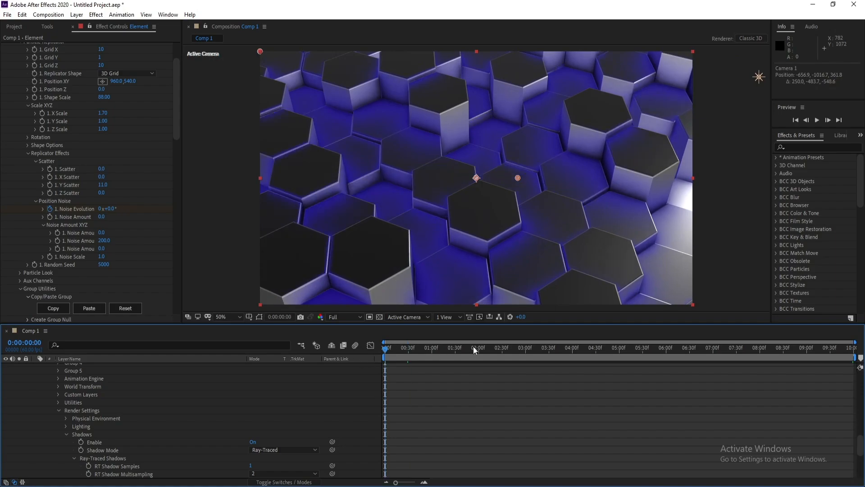
key(space)
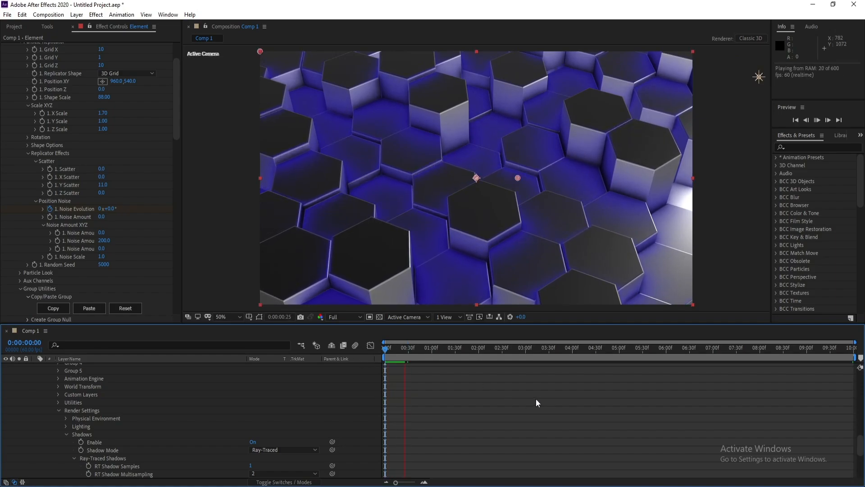
key(space)
key(space)
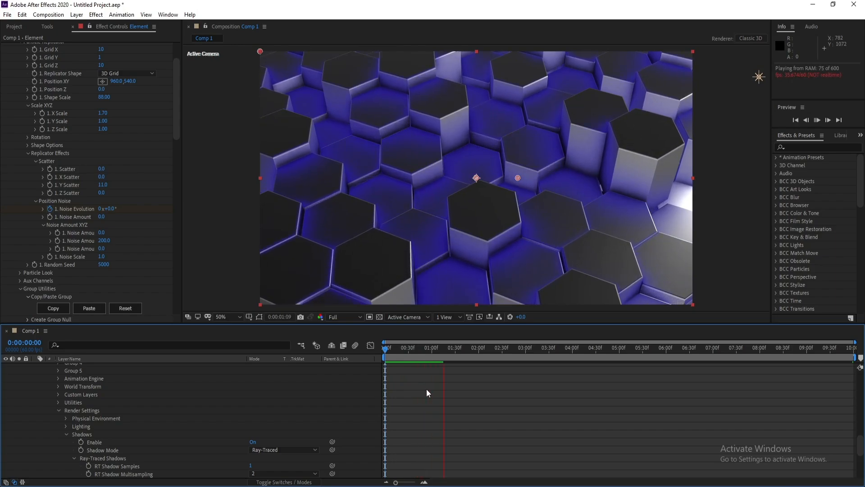
key(space)
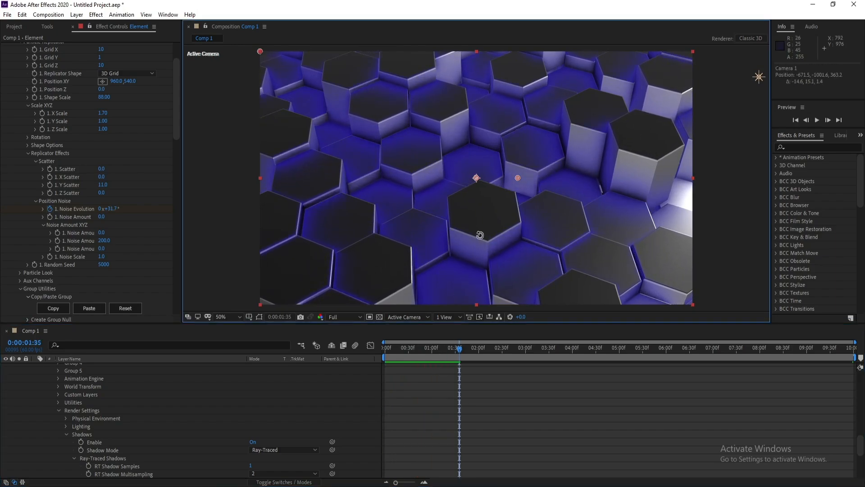
key(space)
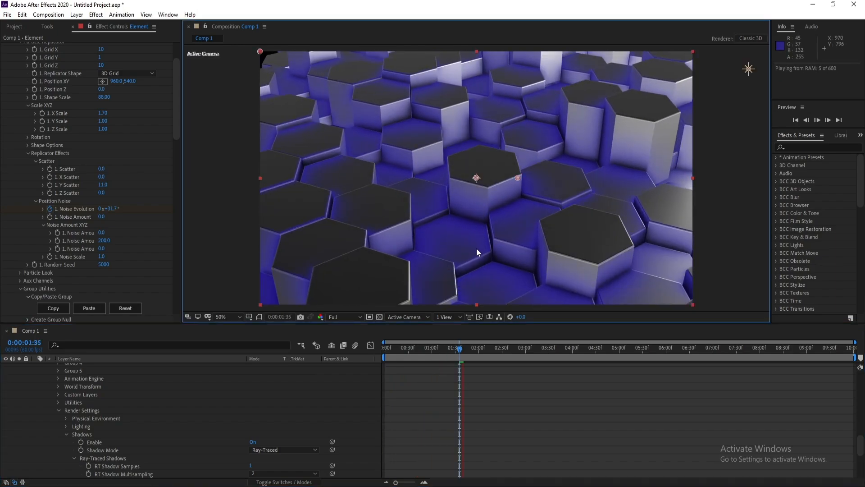
key(space)
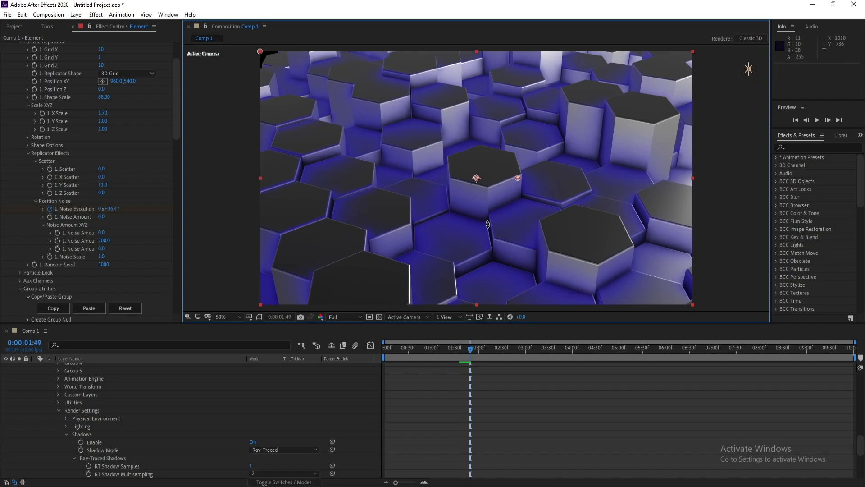
key(space)
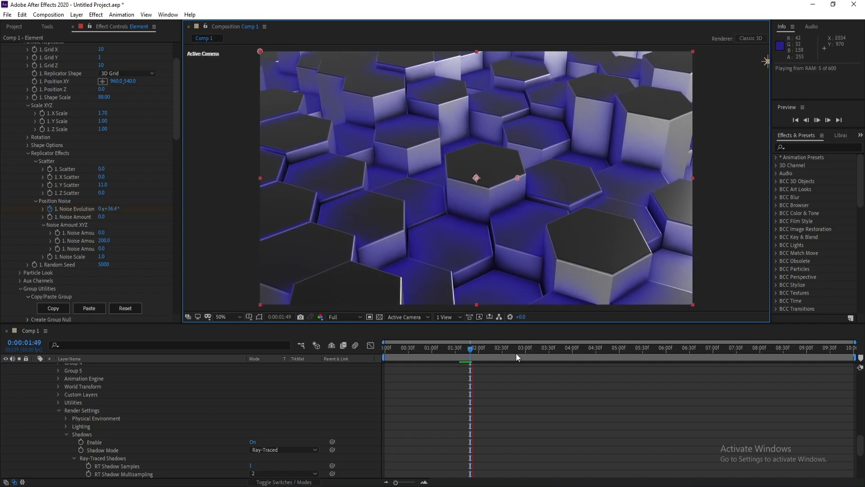
click(462, 350)
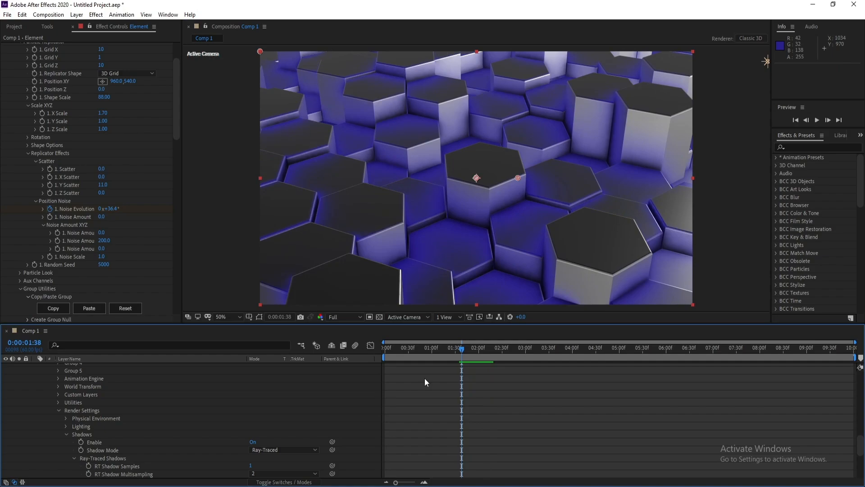
Select Point Light 1 and create a new adjustment layer above it
scroll(137, 392, up, 15)
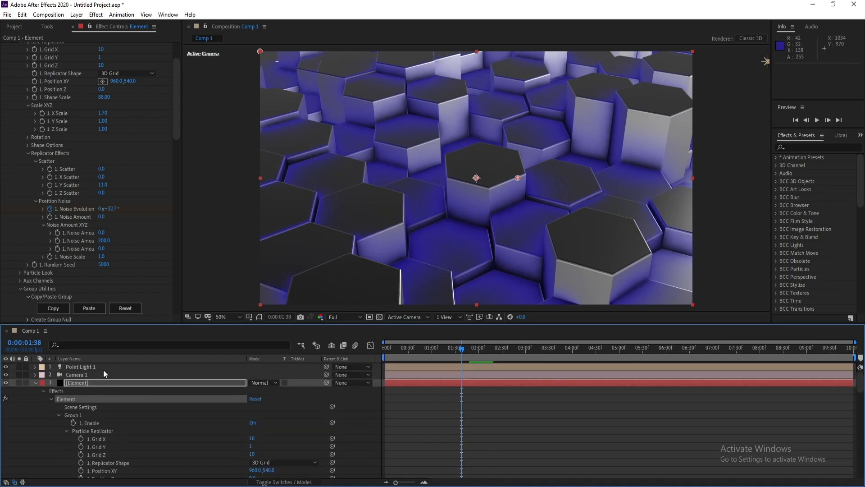
click(103, 369)
click(77, 15)
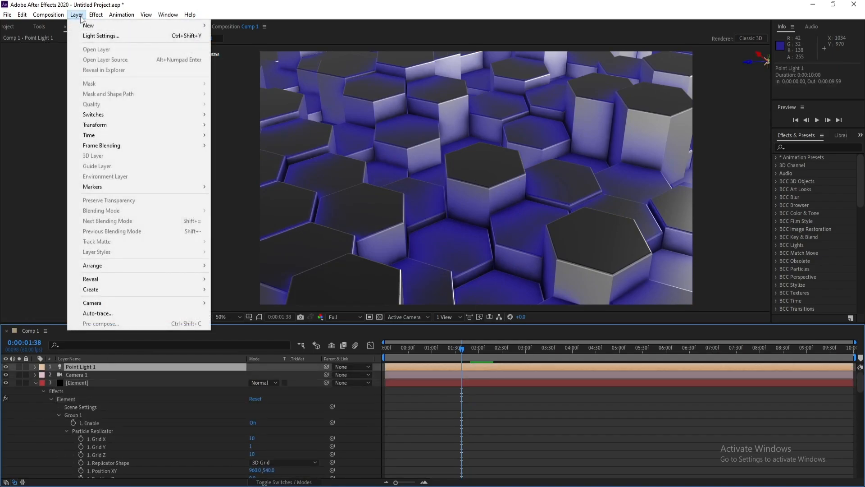
mouse_move(83, 27)
click(271, 87)
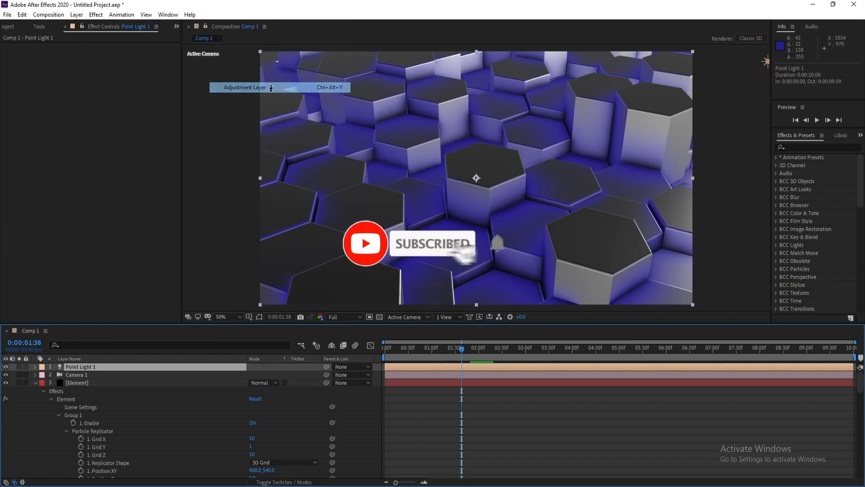
Apply Tint to the adjustment layer and set Map White To blue (#0042FF)
click(96, 15)
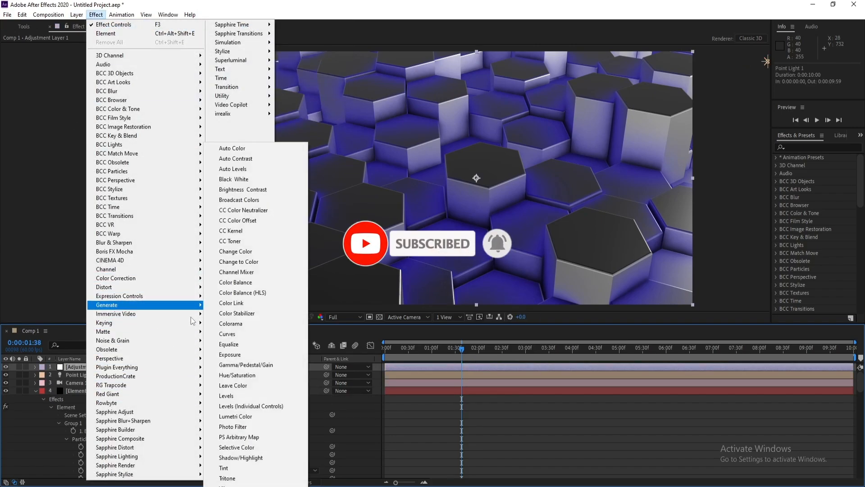
click(225, 468)
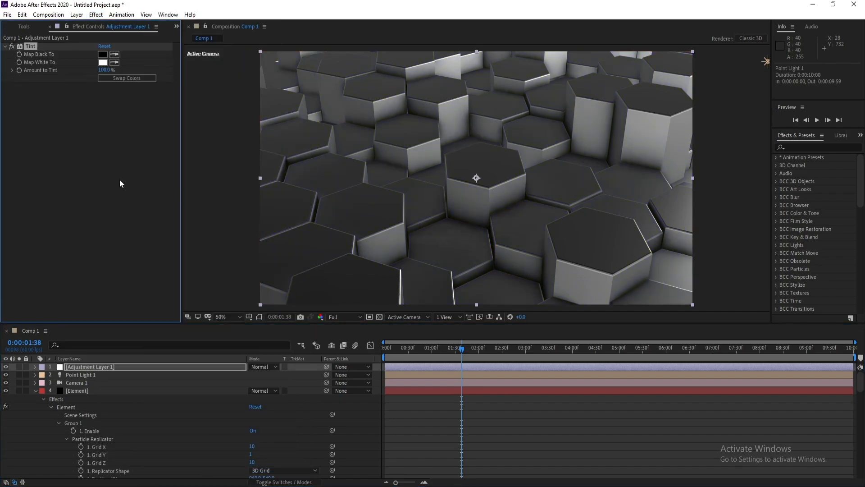
click(103, 63)
drag(163, 395, 144, 337)
drag(163, 385, 164, 387)
drag(140, 359, 172, 336)
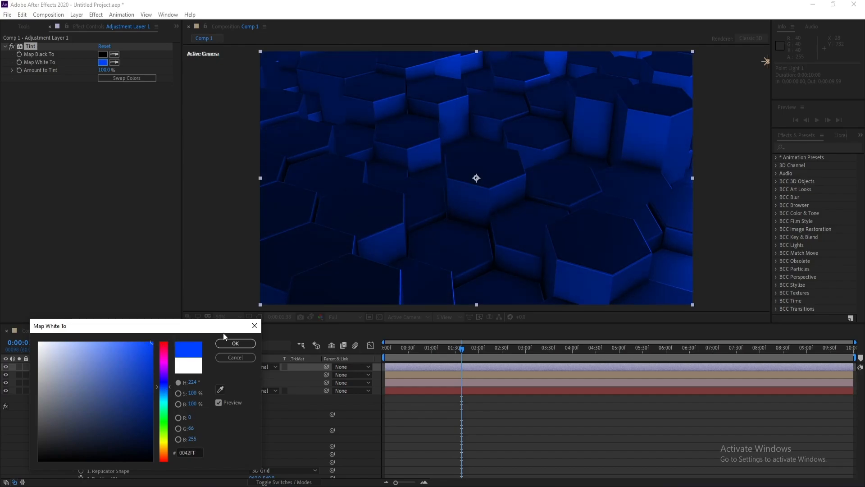
click(230, 343)
Add a Curves effect to the adjustment layer
click(94, 16)
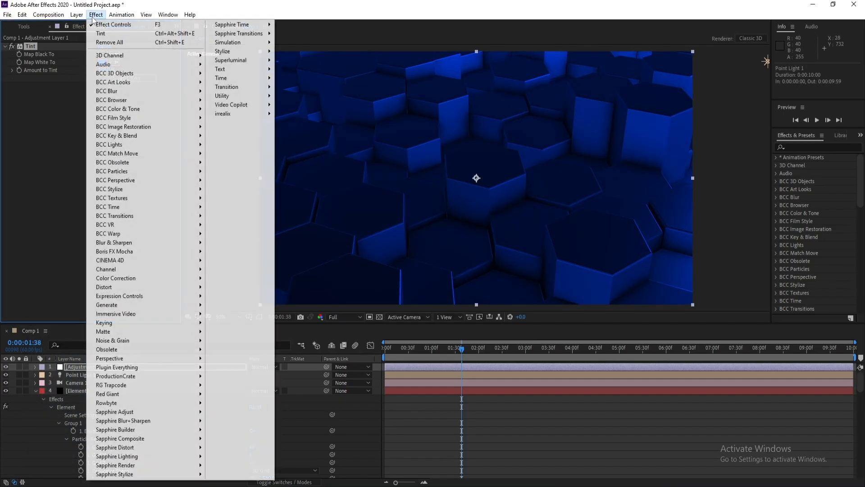
mouse_move(175, 301)
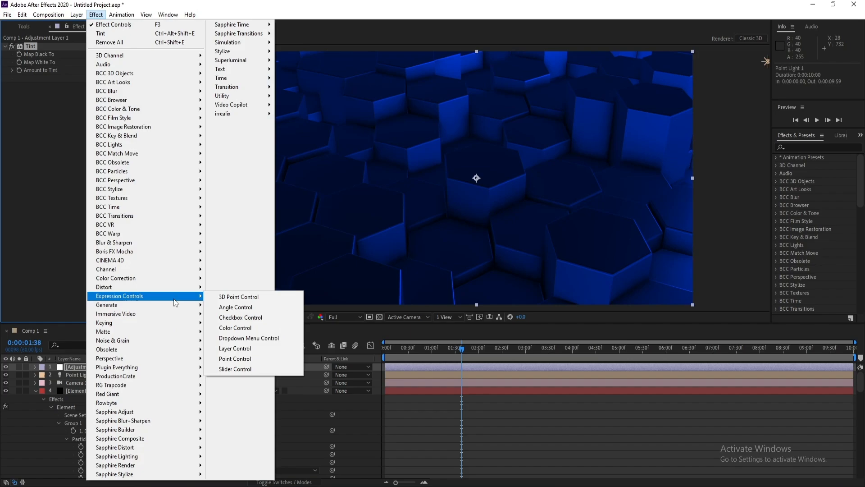
mouse_move(178, 281)
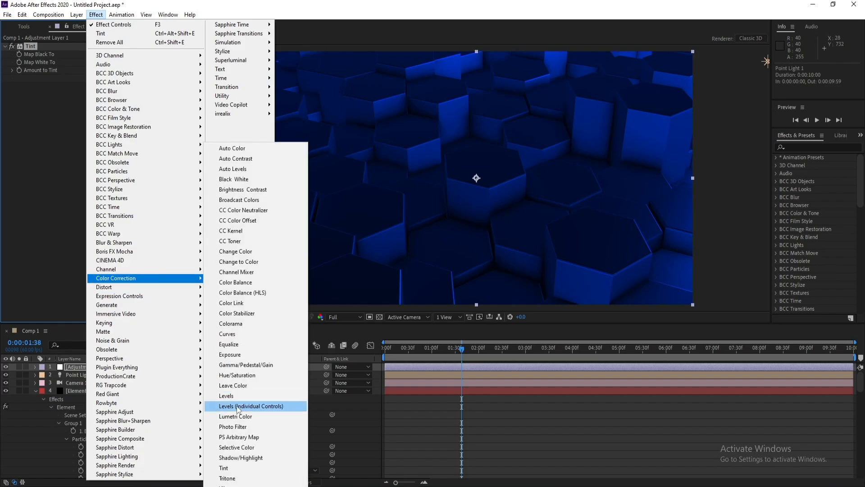
click(228, 334)
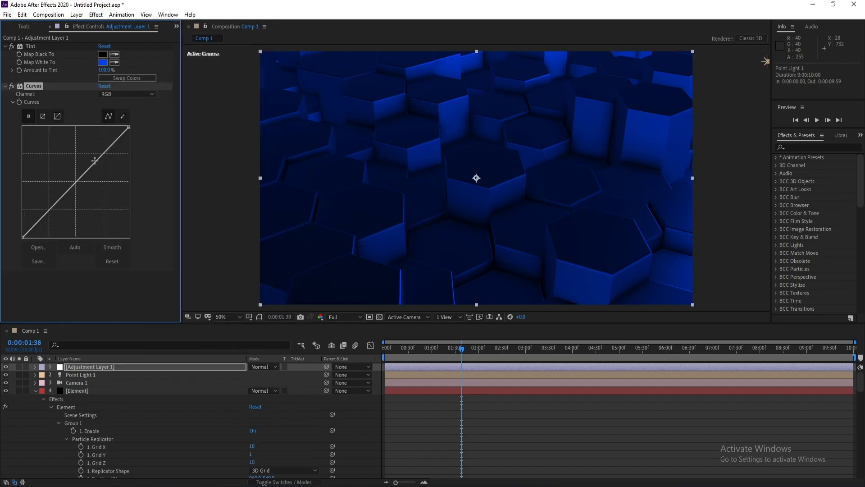
Shape the RGB curve of the Curves effect into an S-curve to boost contrast
drag(94, 161, 92, 154)
mouse_move(60, 191)
mouse_down()
mouse_move(61, 201)
mouse_move(56, 197)
mouse_up()
drag(90, 155, 88, 152)
drag(56, 198, 54, 199)
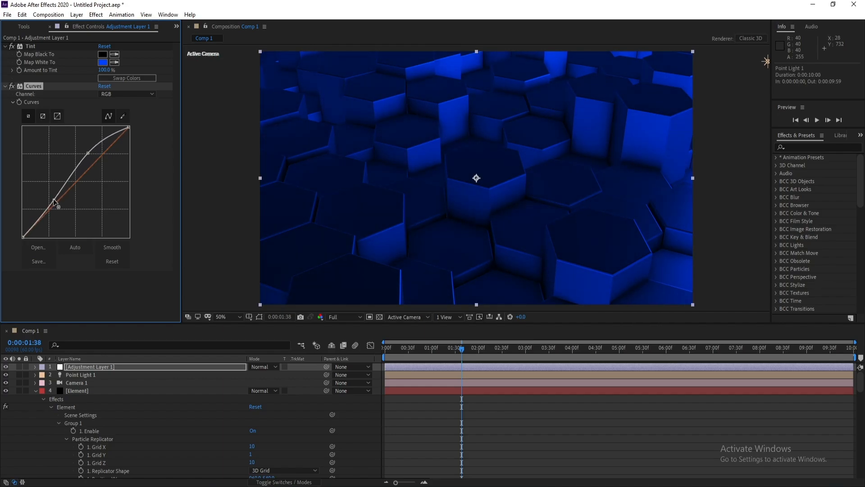
Apply the Stylize Glow effect to the adjustment layer and set Glow Threshold to 95.3% and Glow Radius to 41
click(96, 16)
mouse_move(237, 52)
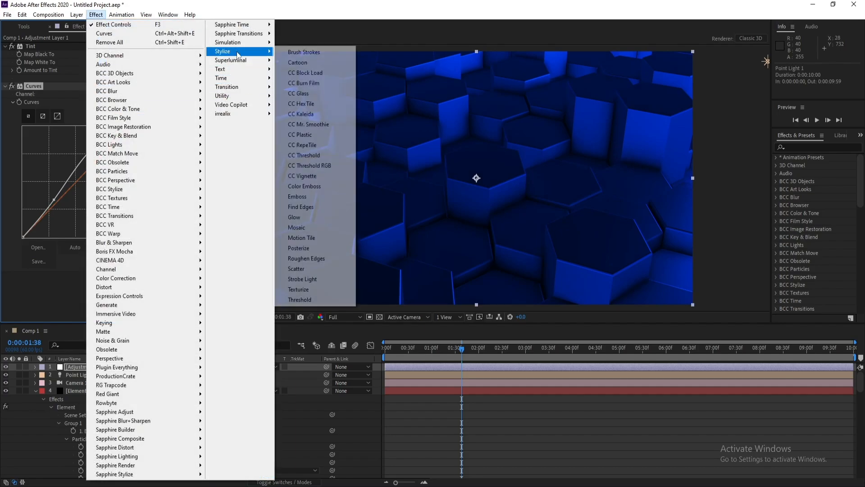
click(317, 216)
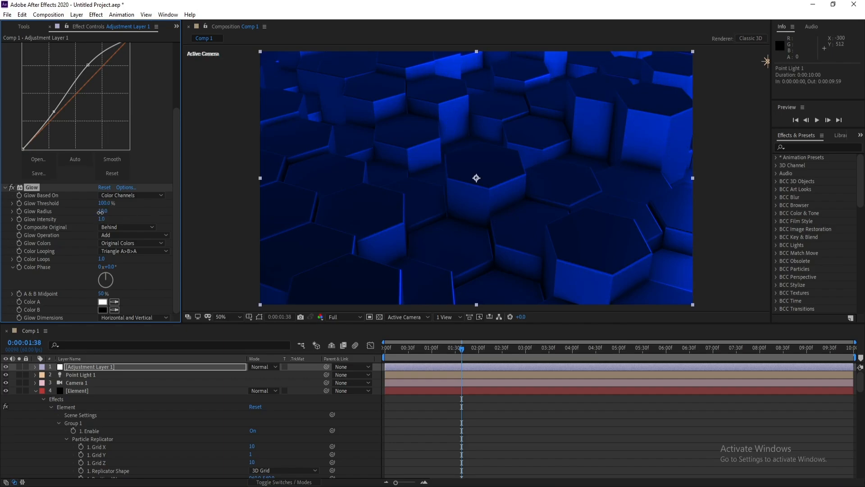
mouse_move(93, 214)
mouse_down()
mouse_move(129, 219)
mouse_move(110, 206)
mouse_move(90, 213)
mouse_move(104, 207)
mouse_up()
Switch the composition viewer to a 2 Views - Horizontal layout showing the Top and Active Camera views
click(449, 317)
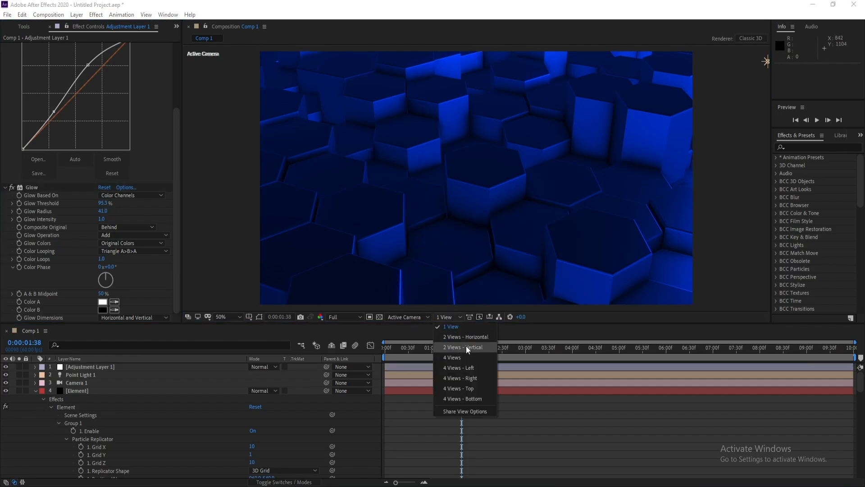
click(466, 346)
click(453, 317)
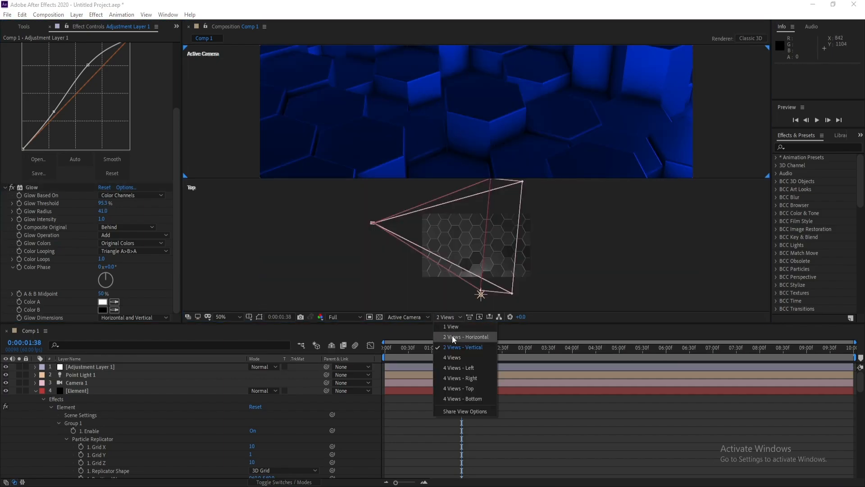
click(453, 336)
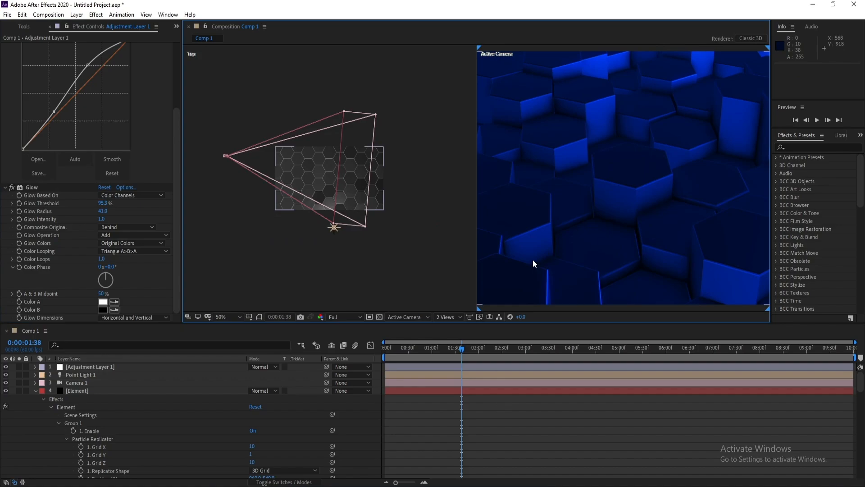
Select Point Light 1, move it closer to the hexagon grid in the Top view, and return to 1 View
click(94, 375)
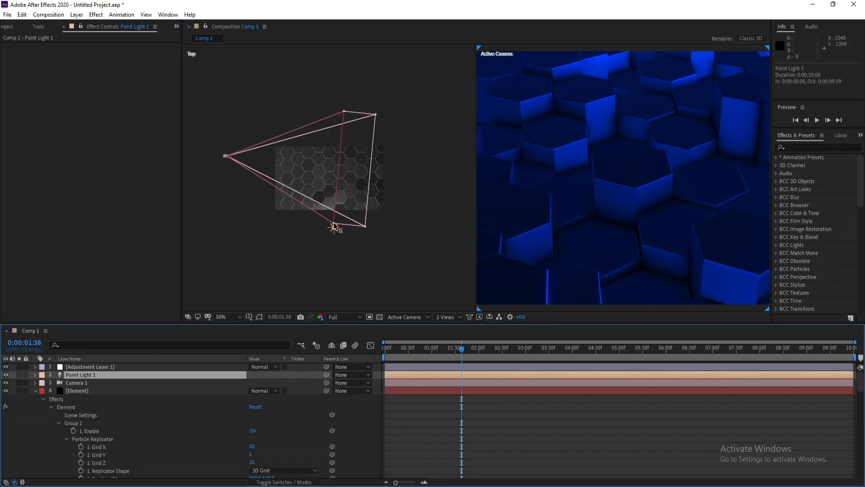
drag(334, 227, 334, 207)
click(448, 317)
click(456, 328)
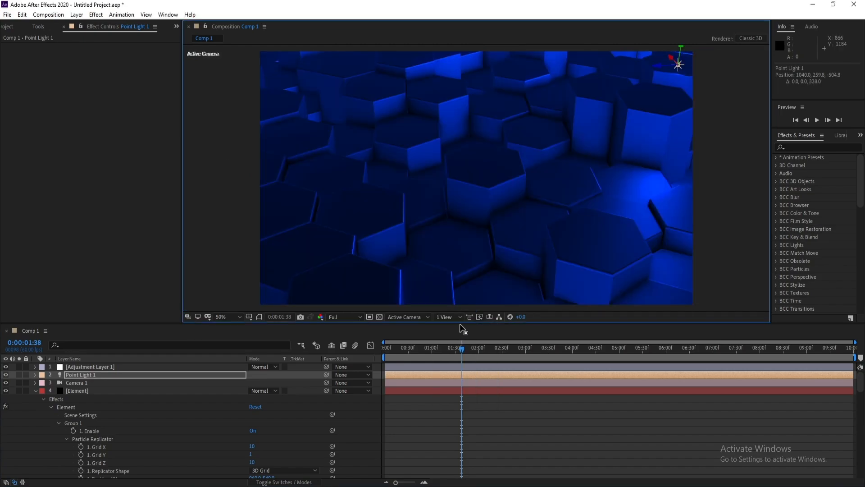
Play the animation from the start to review the glow and lighting
key(Home)
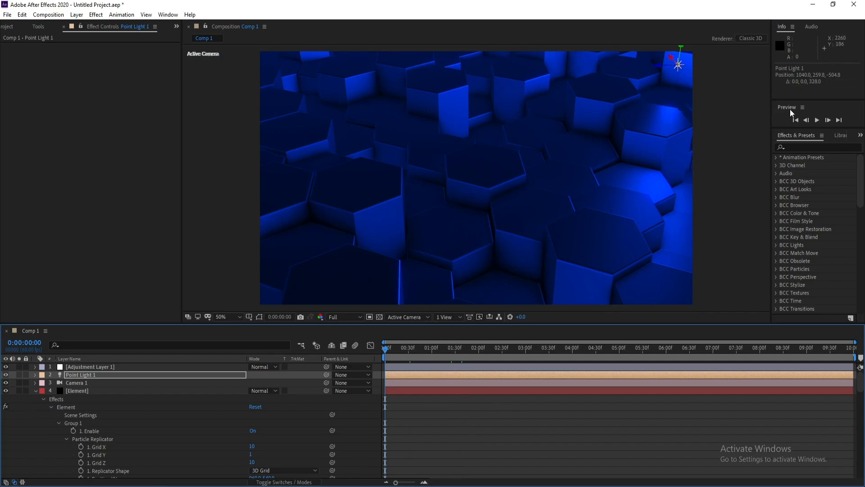
click(818, 121)
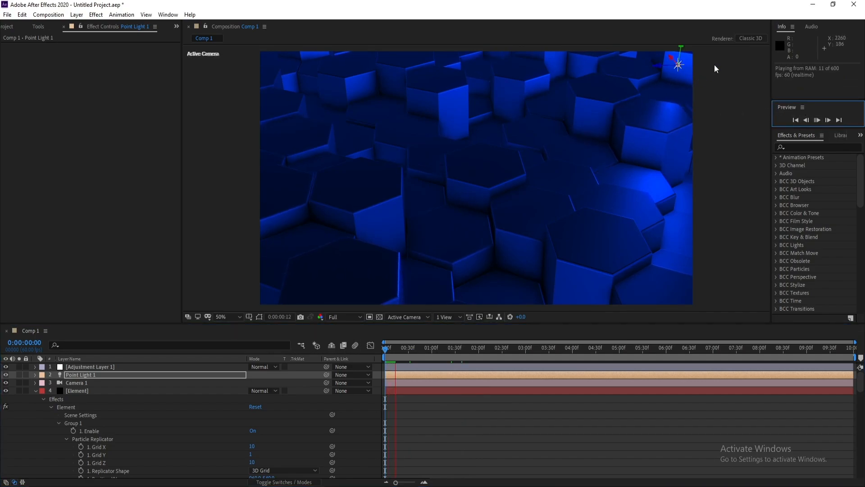